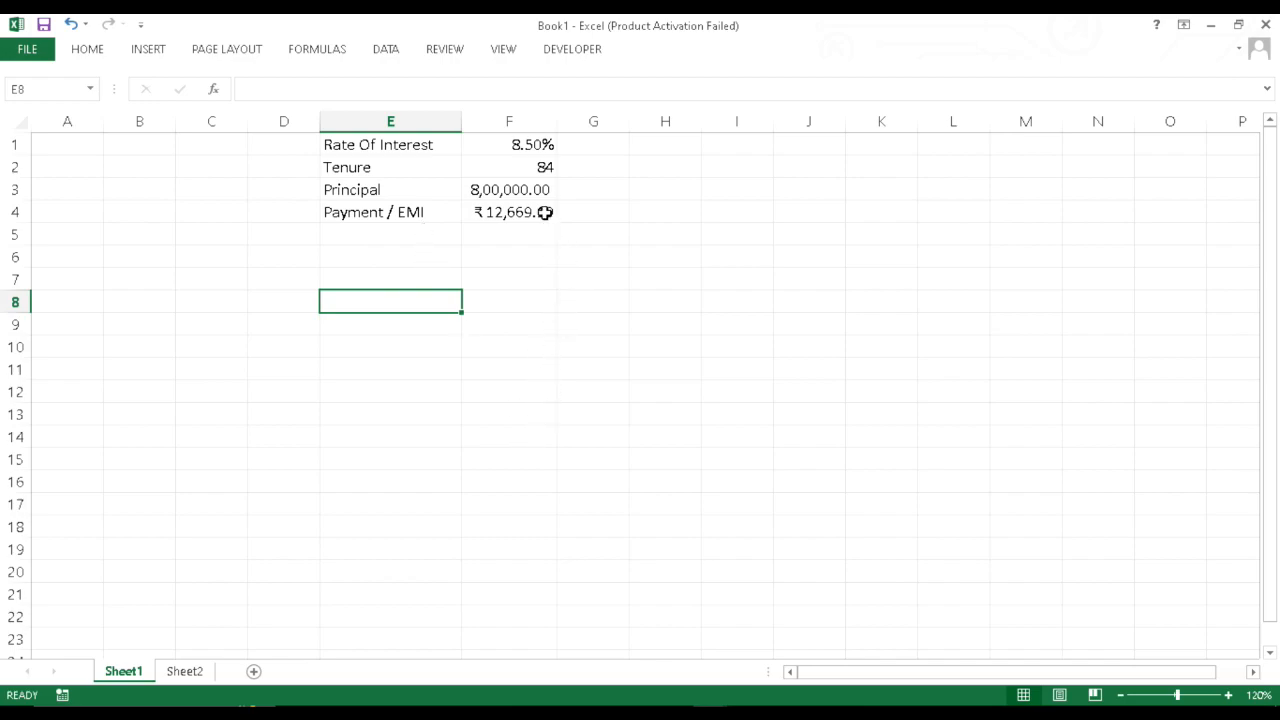
Calculate the tenure in years in cell G2 by dividing the months in F2 by 12.
{"action": "left_click", "coordinate": [509, 149]}
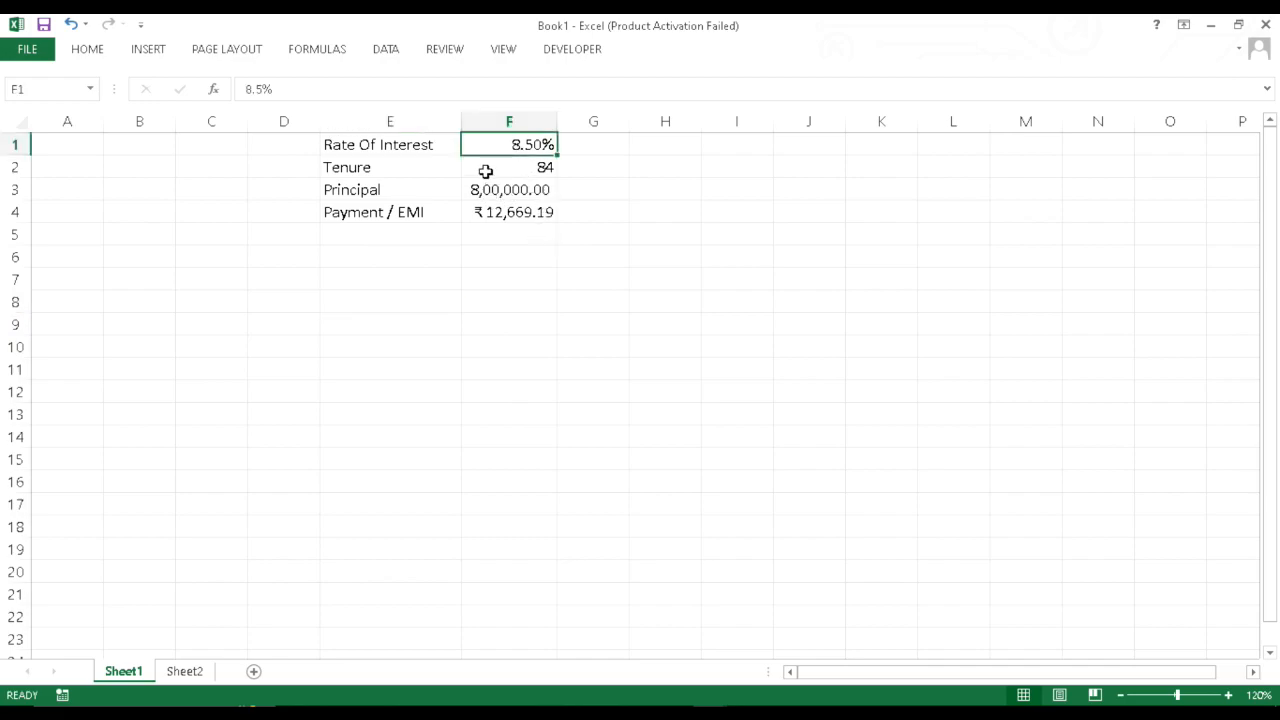
{"action": "left_click", "coordinate": [485, 171]}
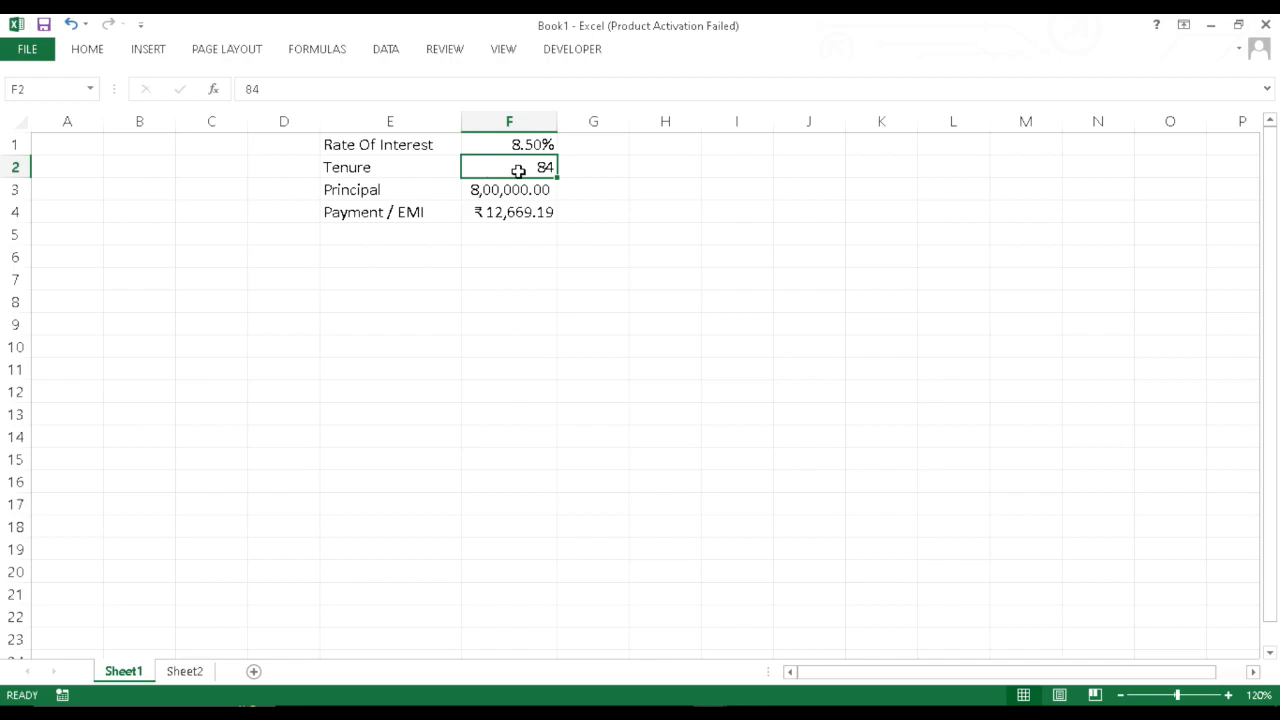
{"action": "left_click", "coordinate": [590, 170]}
{"action": "type", "text": "="}
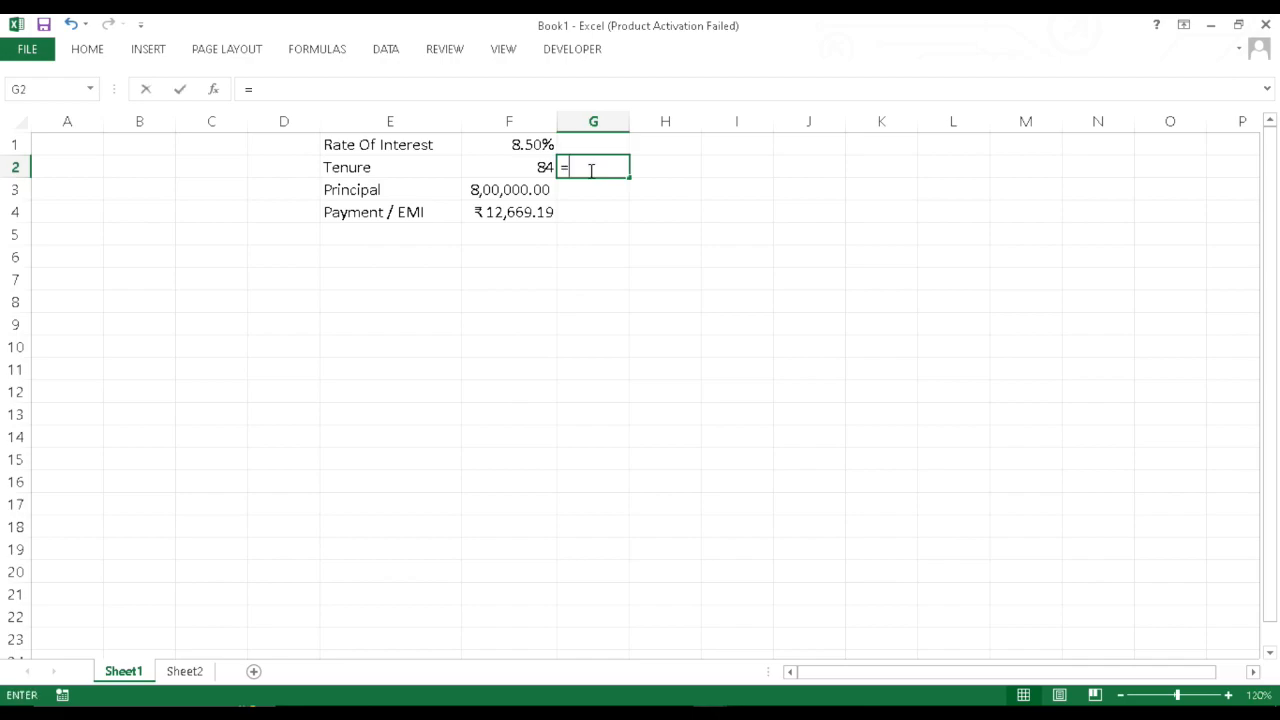
{"action": "key", "text": "Left"}
{"action": "type", "text": "/12"}
{"action": "key", "text": "Return"}
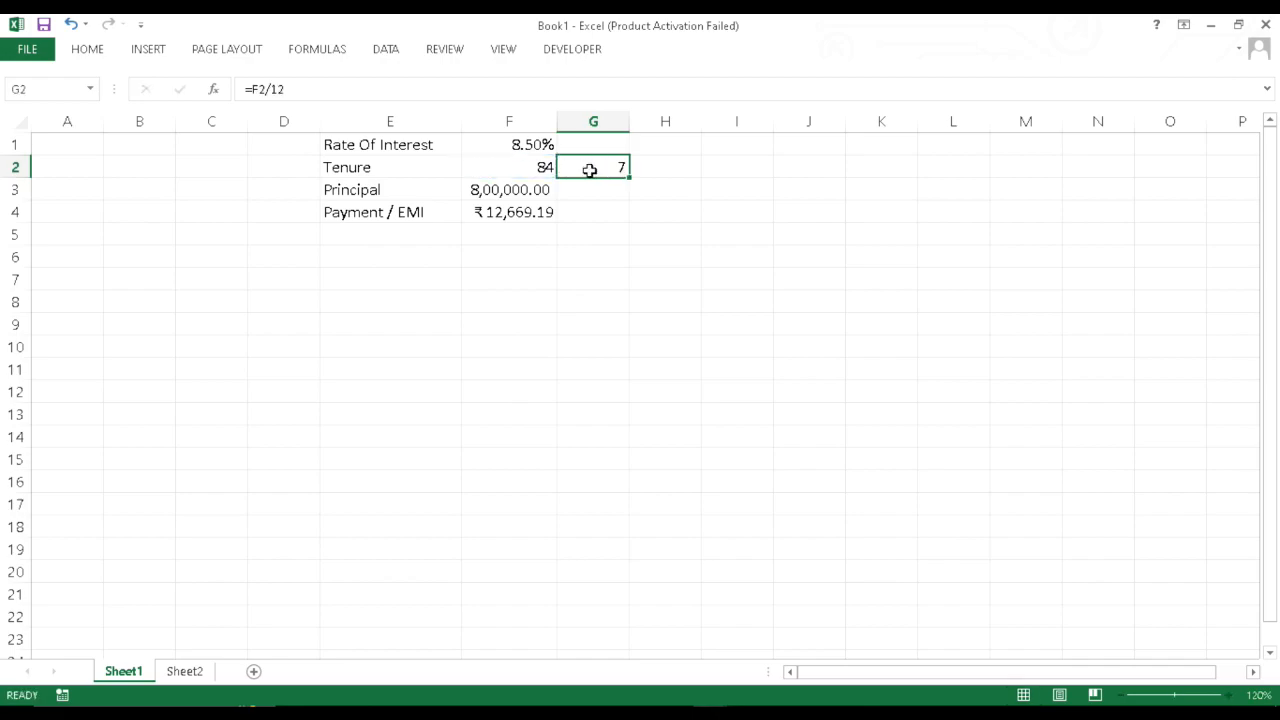
{"action": "left_click", "coordinate": [590, 170]}
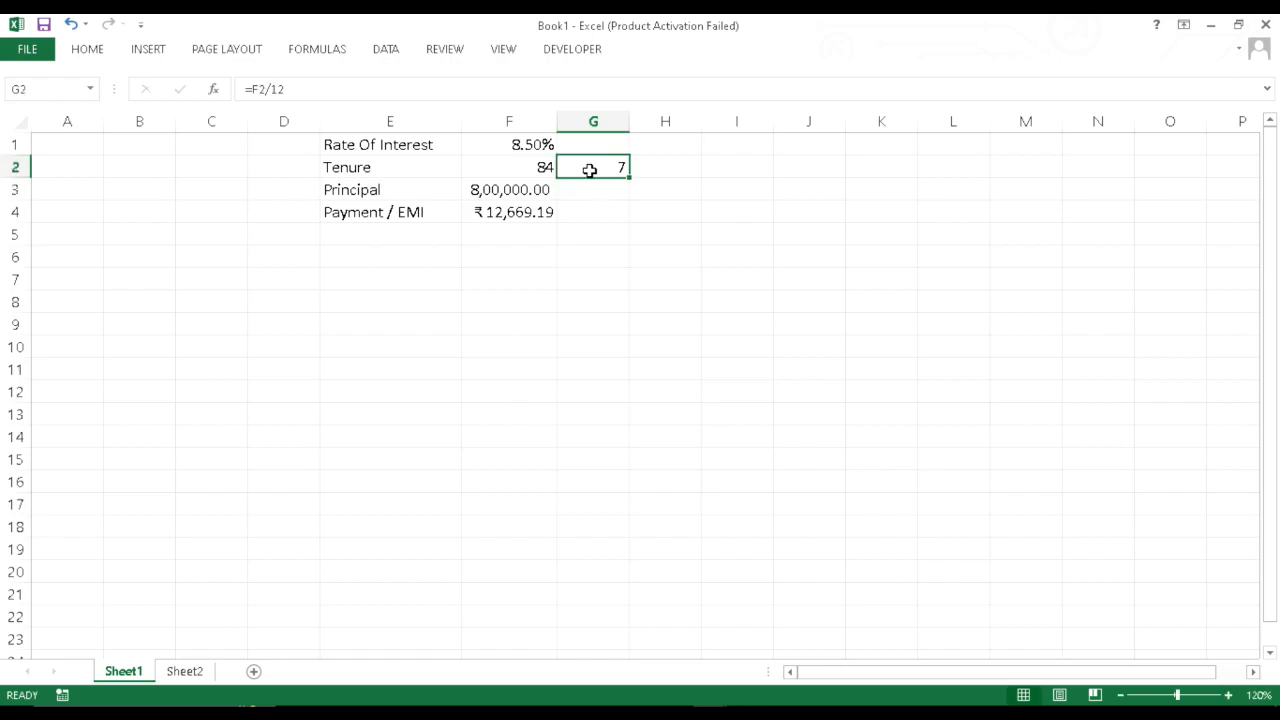
Clear the years calculation from cell G2 beside the tenure.
{"action": "left_click", "coordinate": [531, 168]}
{"action": "scroll", "coordinate": [605, 175], "scroll_direction": "down", "scroll_amount": 1}
{"action": "left_click", "coordinate": [603, 167]}
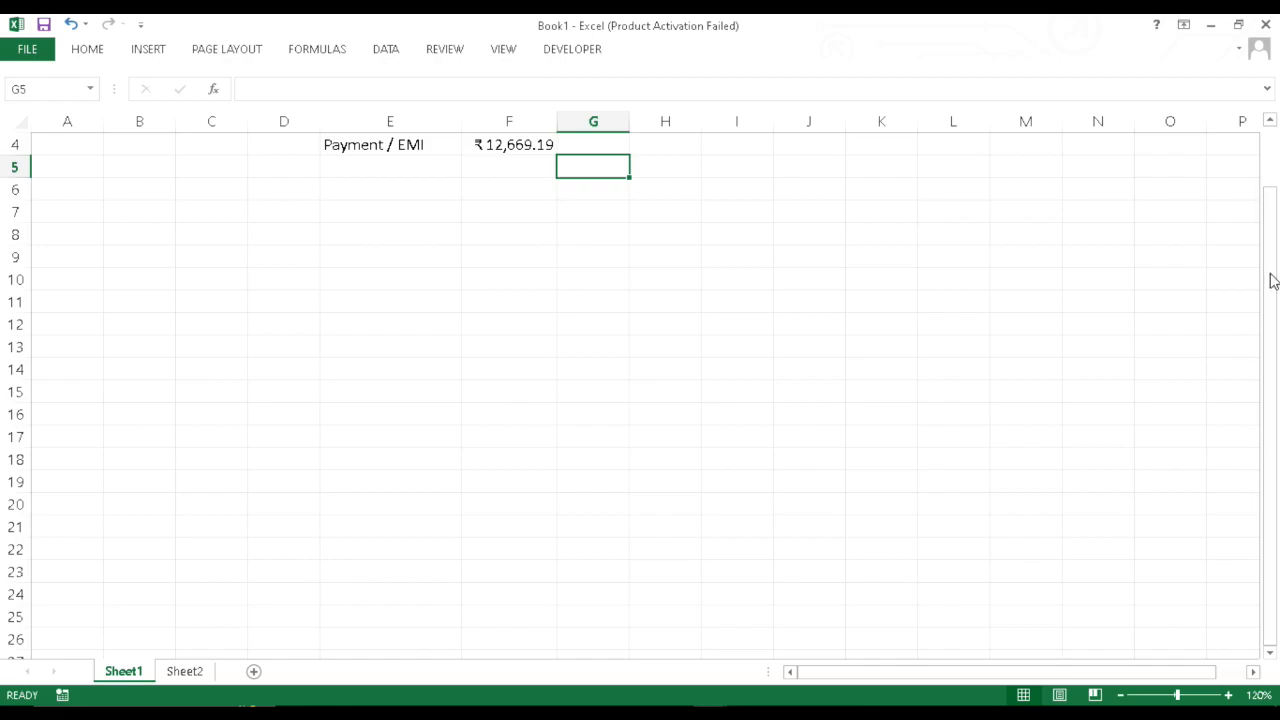
{"action": "left_click_drag", "start_coordinate": [1273, 281], "coordinate": [1271, 191]}
{"action": "left_click", "coordinate": [520, 167]}
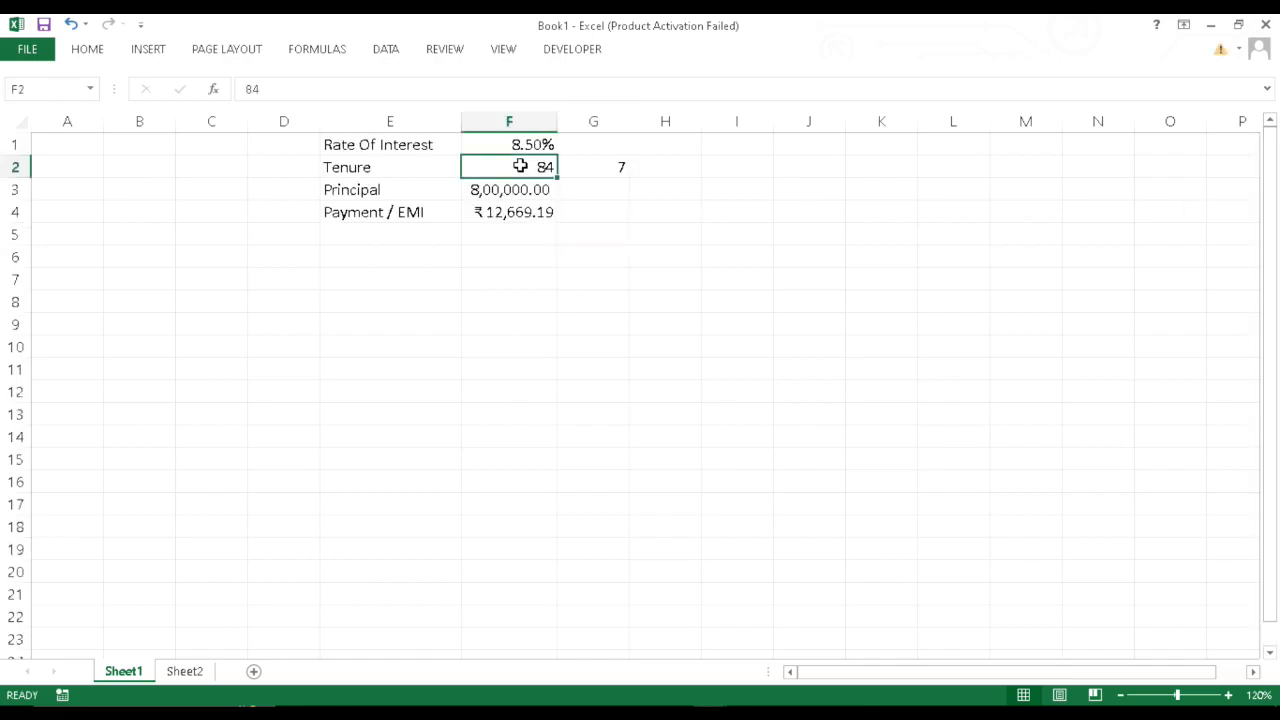
{"action": "left_click", "coordinate": [588, 168]}
{"action": "key", "text": "Delete"}
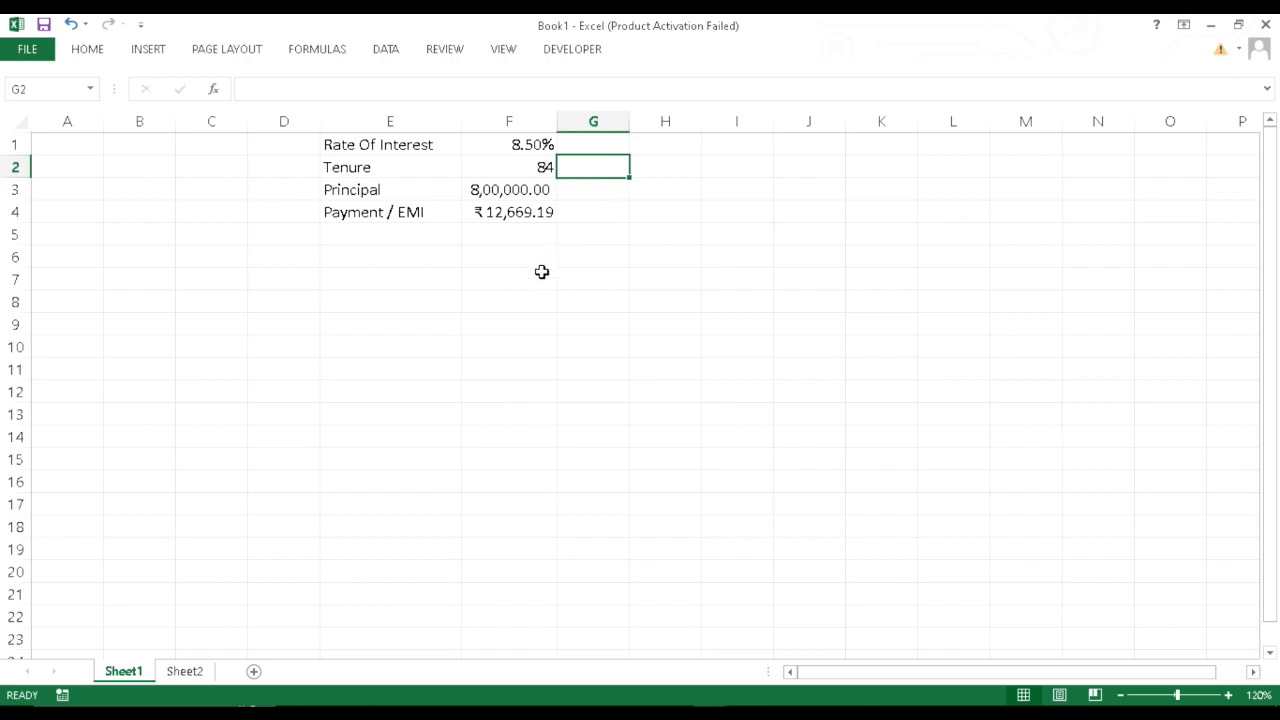
Examine the loan figures in F1:F3 and the rate, nper and pv arguments of the PMT formula in F4.
{"action": "left_click", "coordinate": [499, 145]}
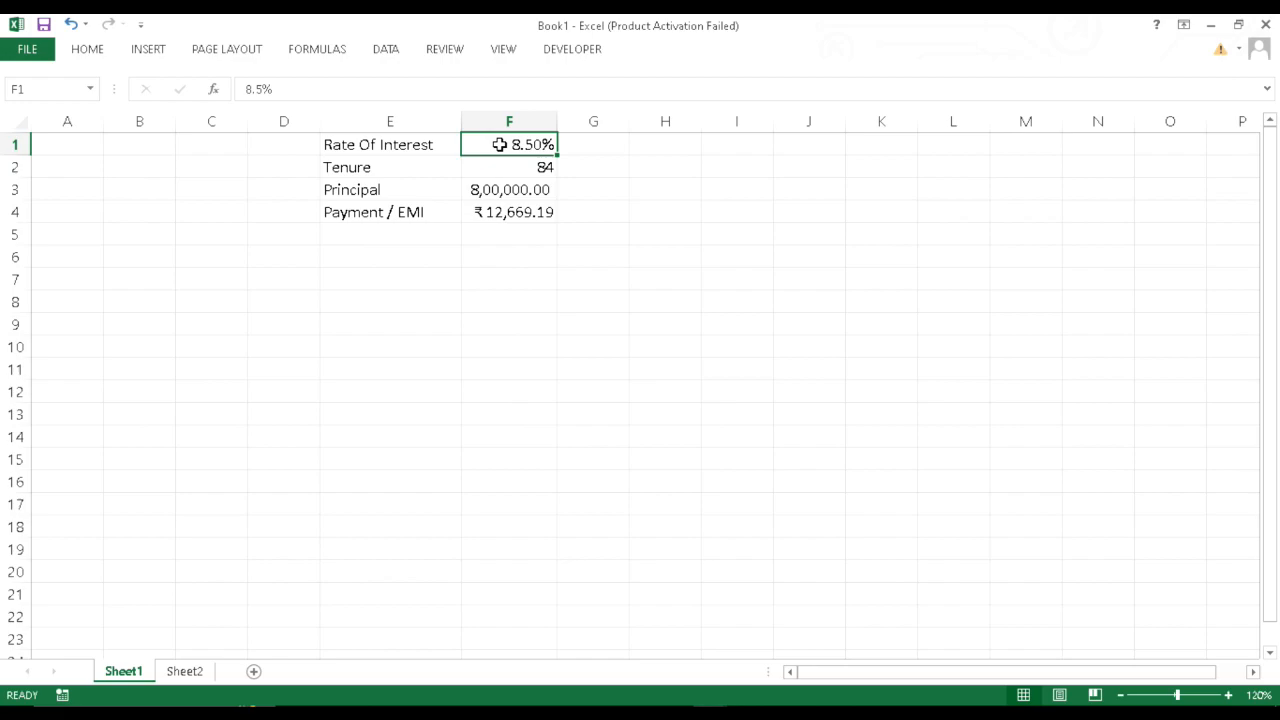
{"action": "left_click", "coordinate": [499, 172]}
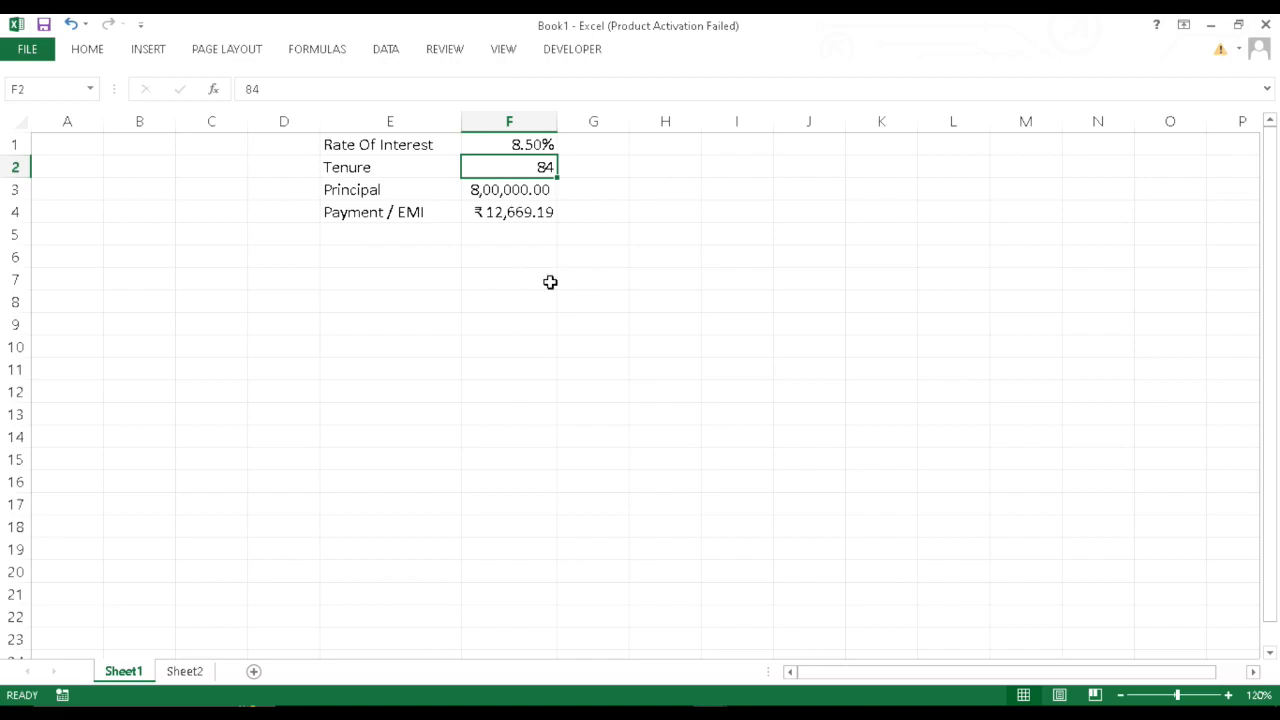
{"action": "left_click", "coordinate": [515, 216]}
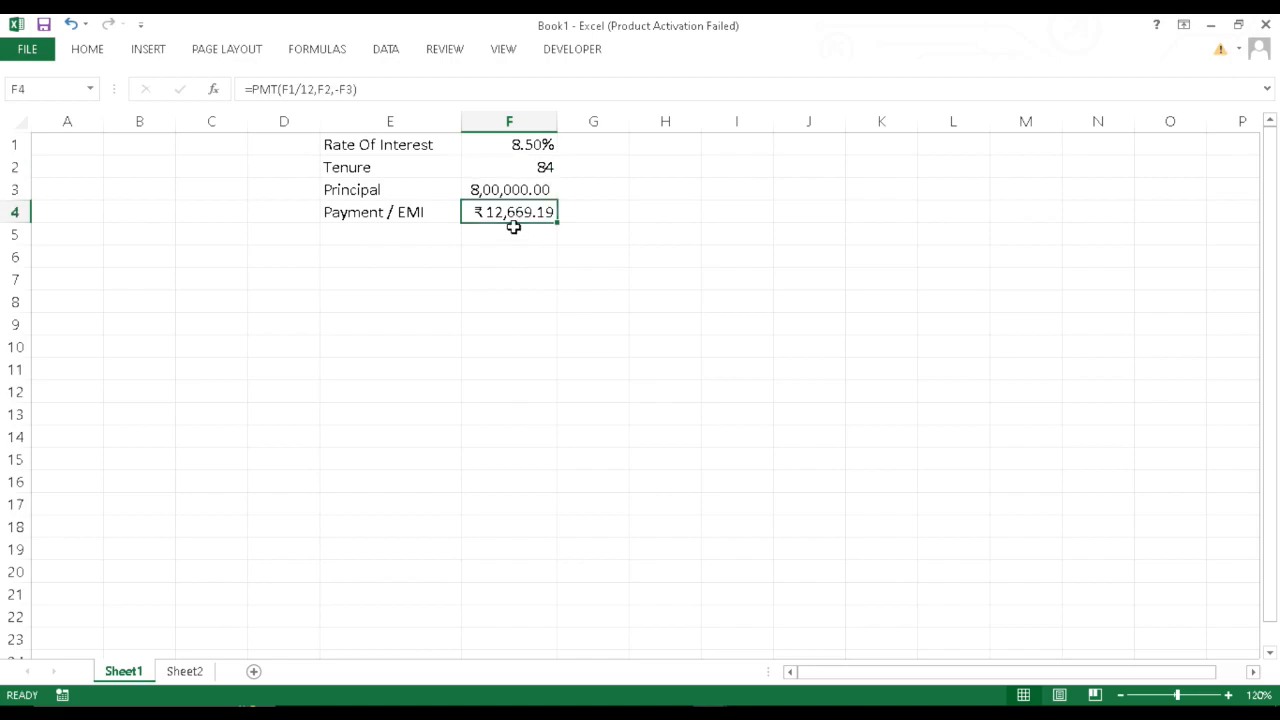
{"action": "double_click", "coordinate": [513, 212]}
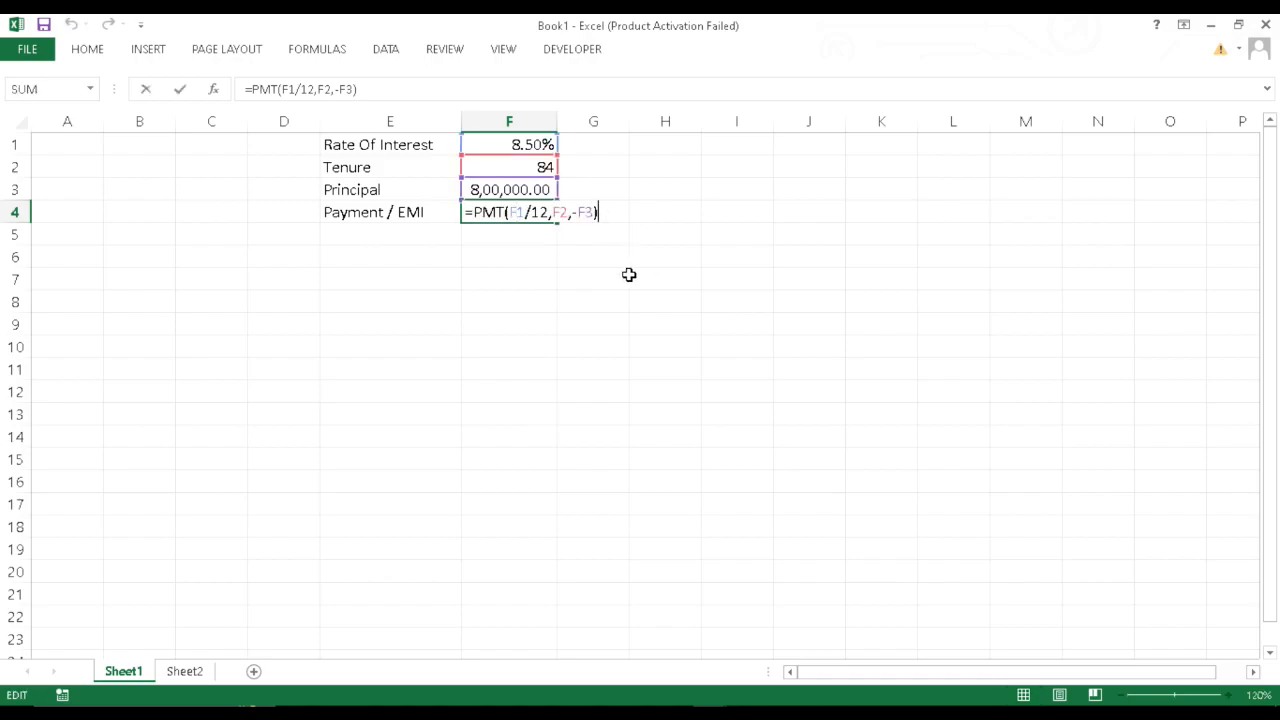
{"action": "left_click_drag", "start_coordinate": [553, 212], "coordinate": [506, 213]}
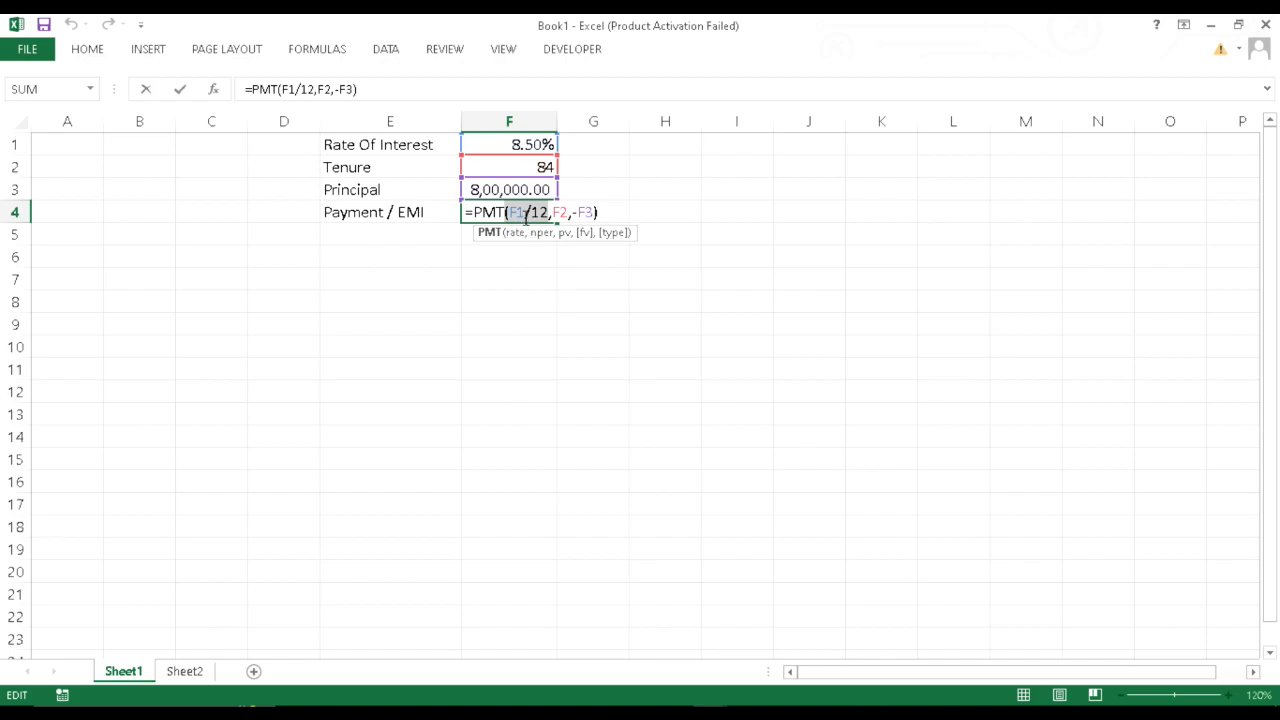
{"action": "left_click", "coordinate": [540, 213]}
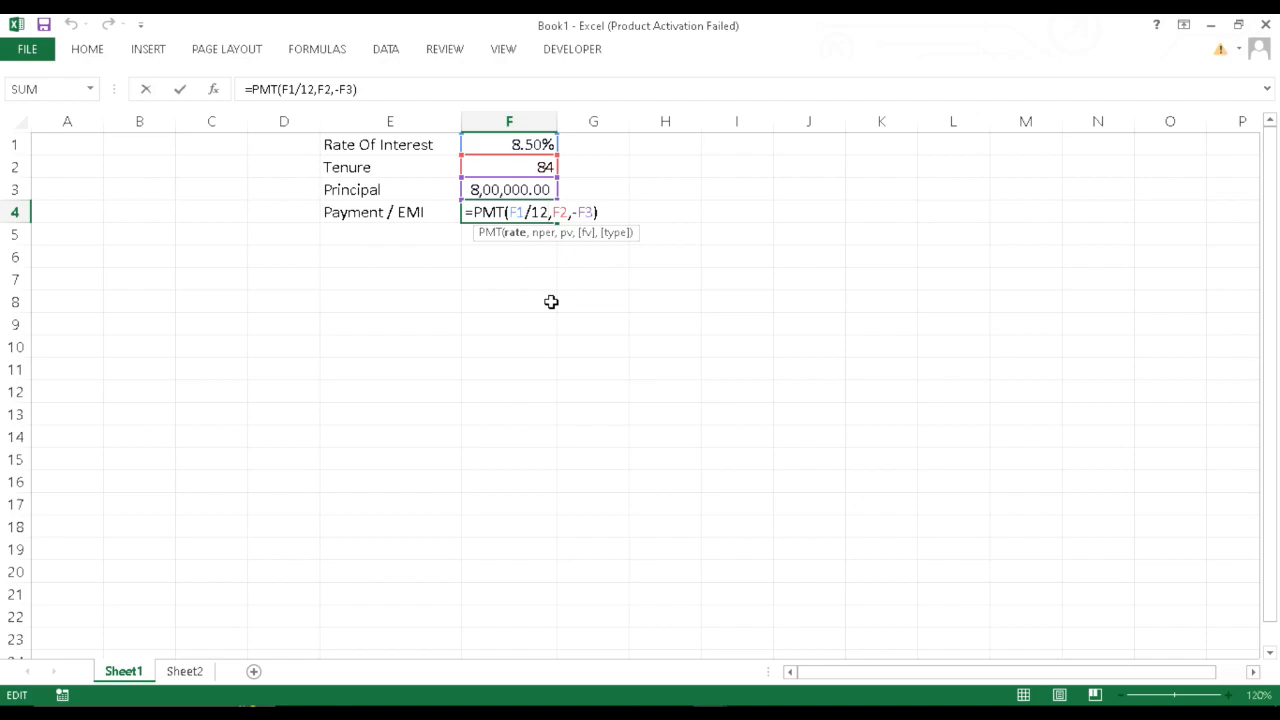
{"action": "left_click", "coordinate": [558, 212]}
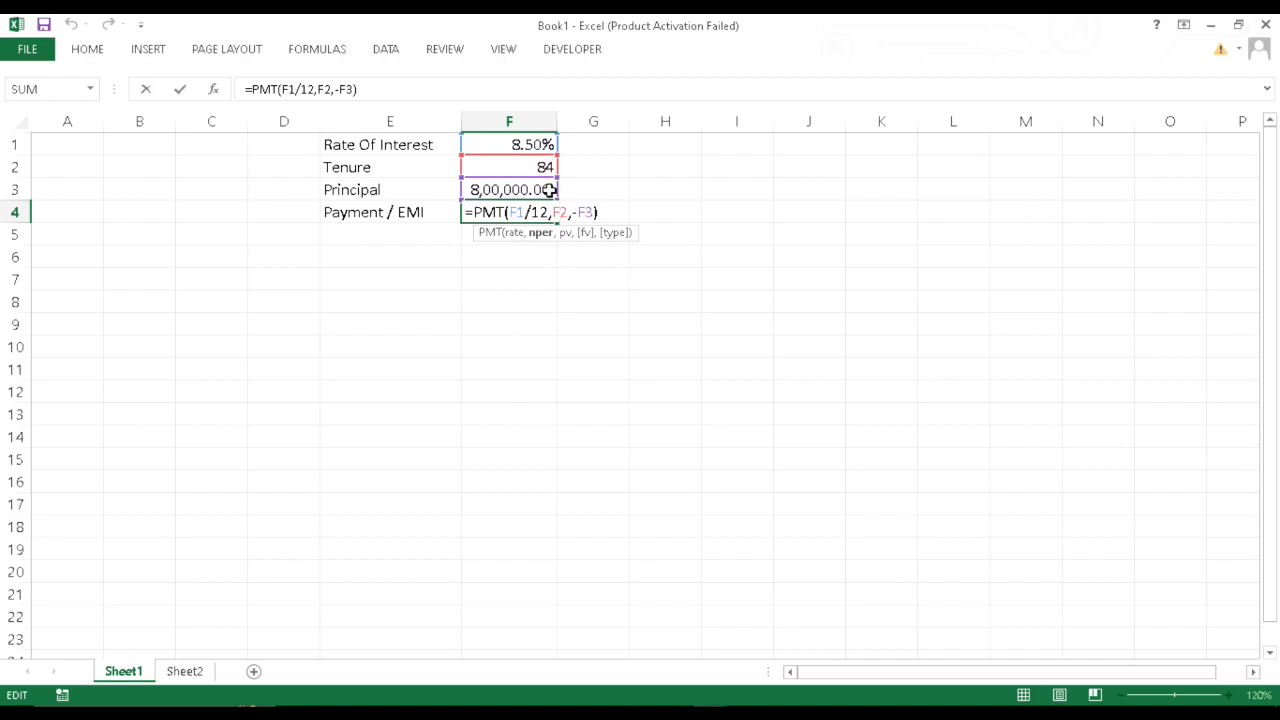
{"action": "left_click", "coordinate": [587, 211]}
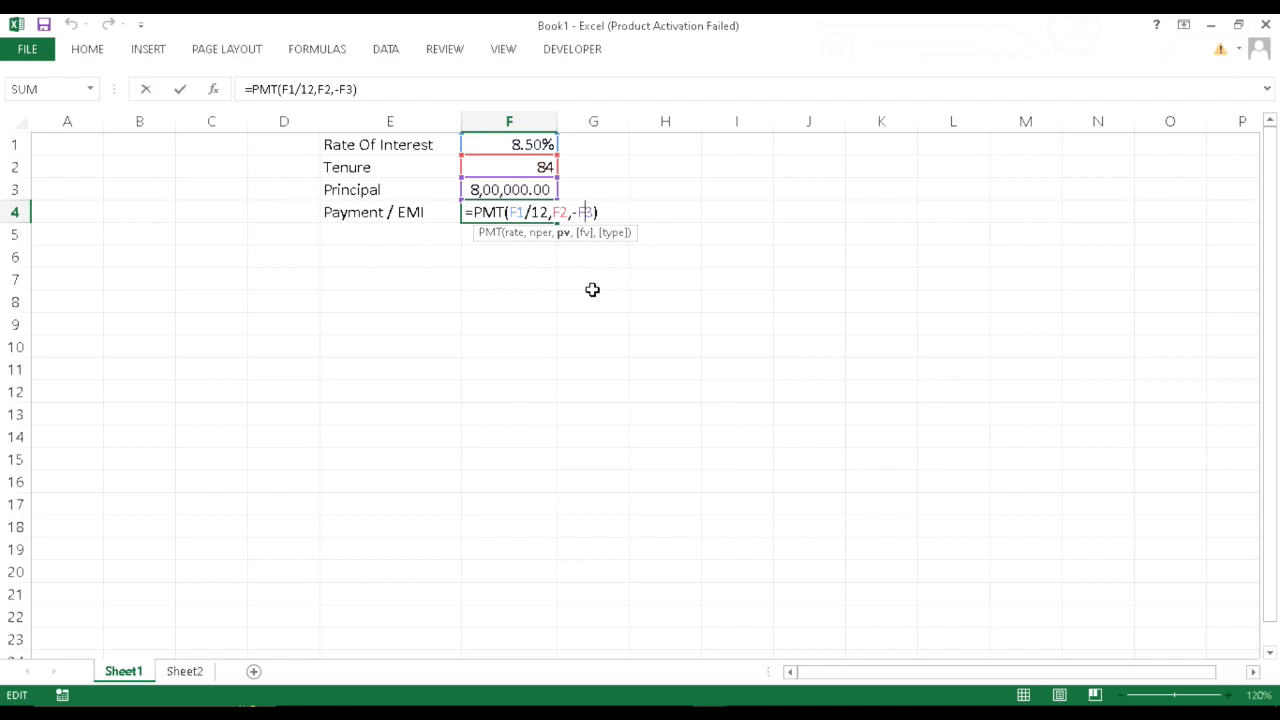
{"action": "key", "text": "Return"}
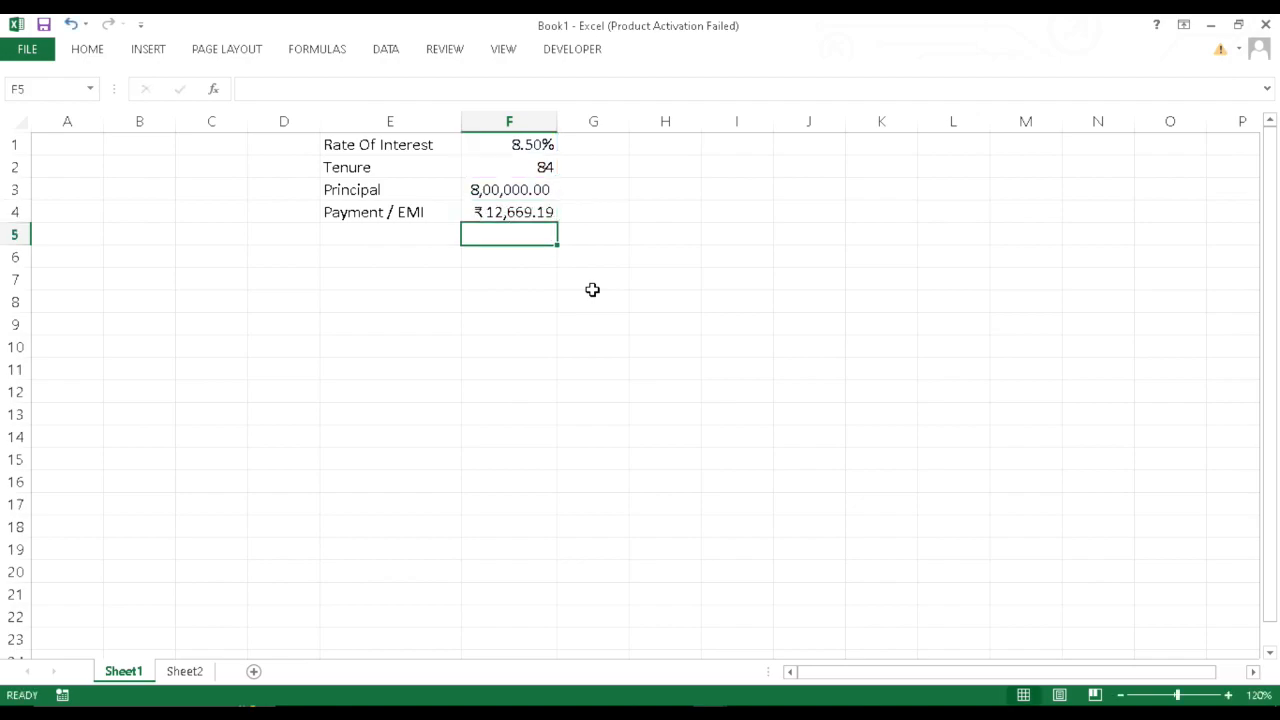
{"action": "left_click", "coordinate": [474, 144]}
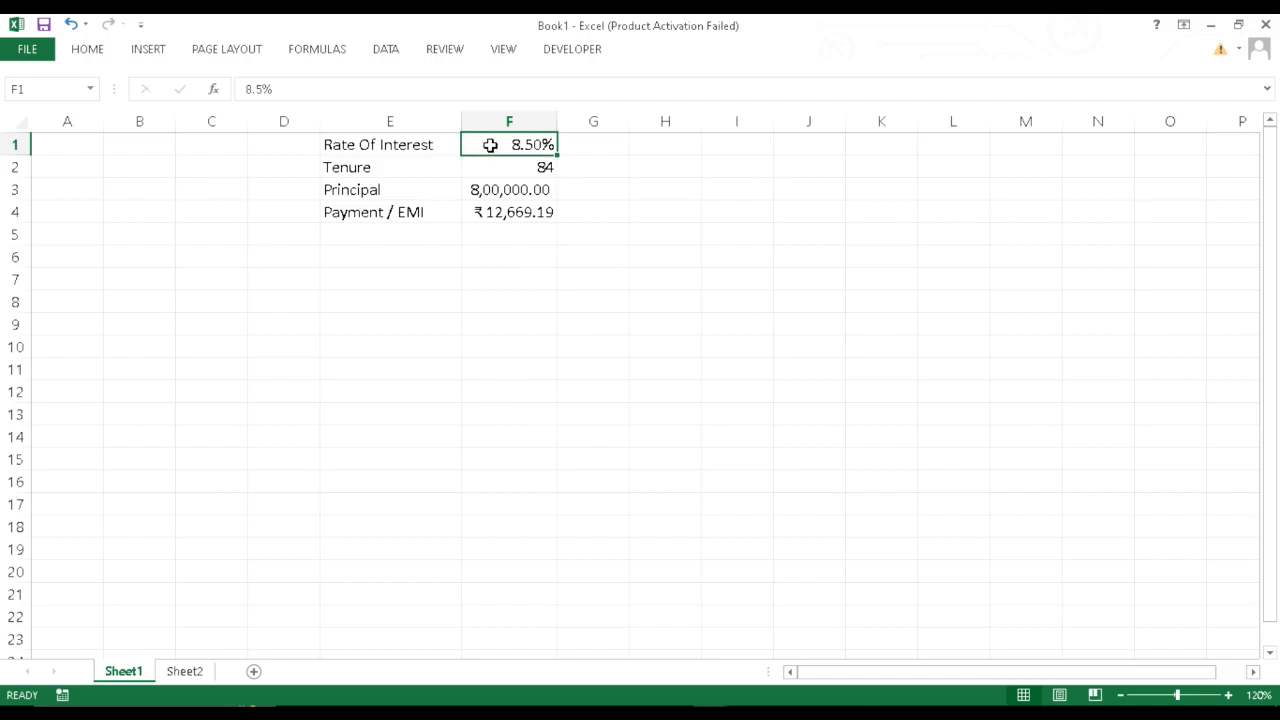
{"action": "left_click", "coordinate": [497, 166]}
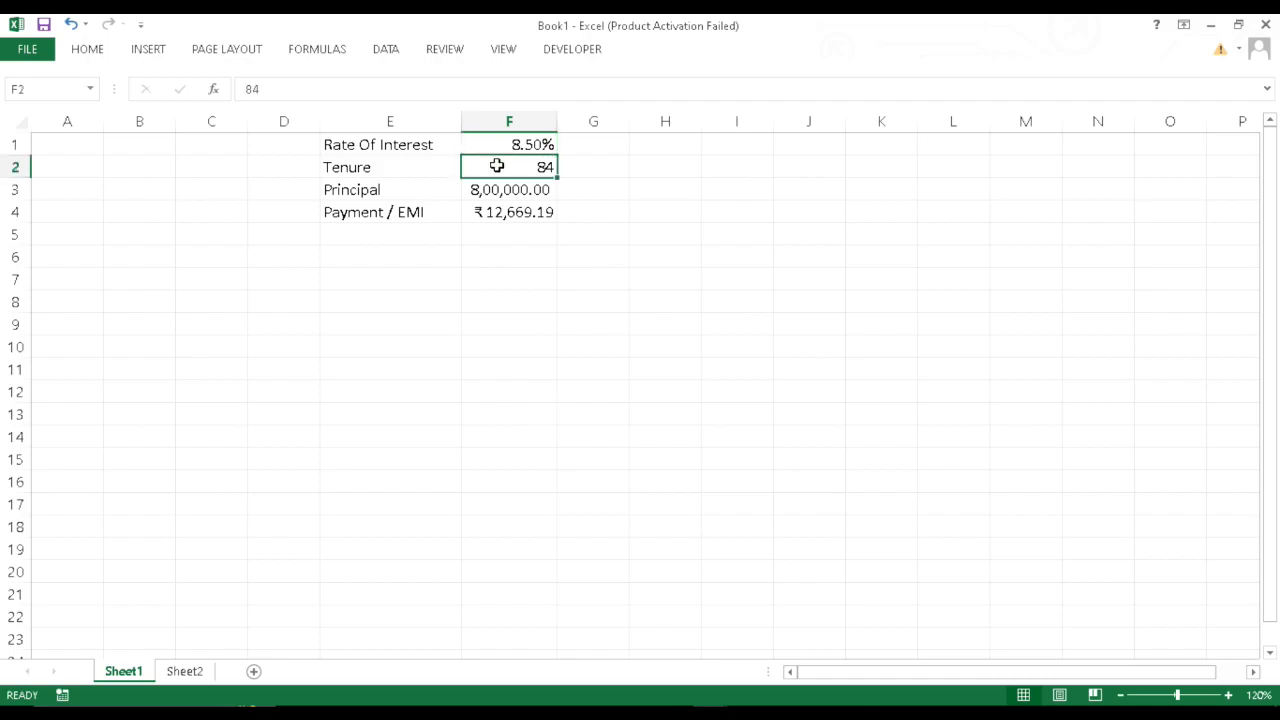
{"action": "left_click", "coordinate": [496, 189]}
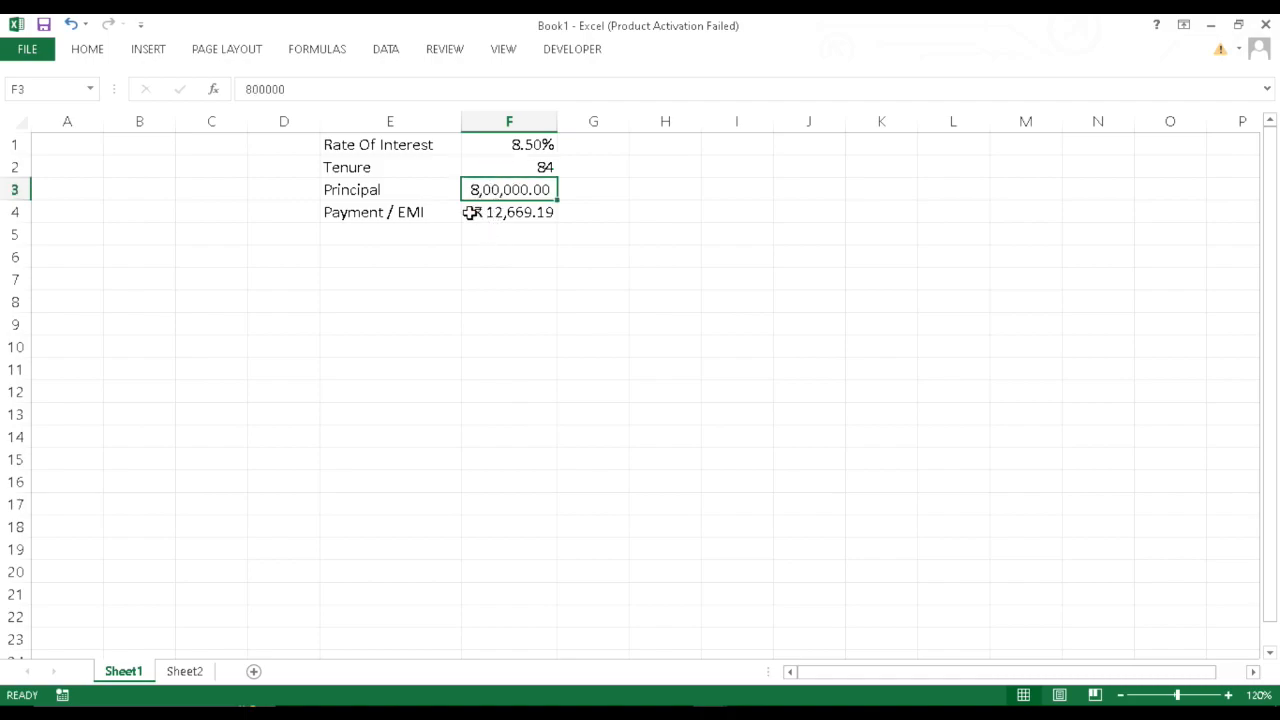
Run Goal Seek to bring the EMI in F4 to 13200 by changing the tenure in F2, and accept the solution.
{"action": "left_click", "coordinate": [471, 212]}
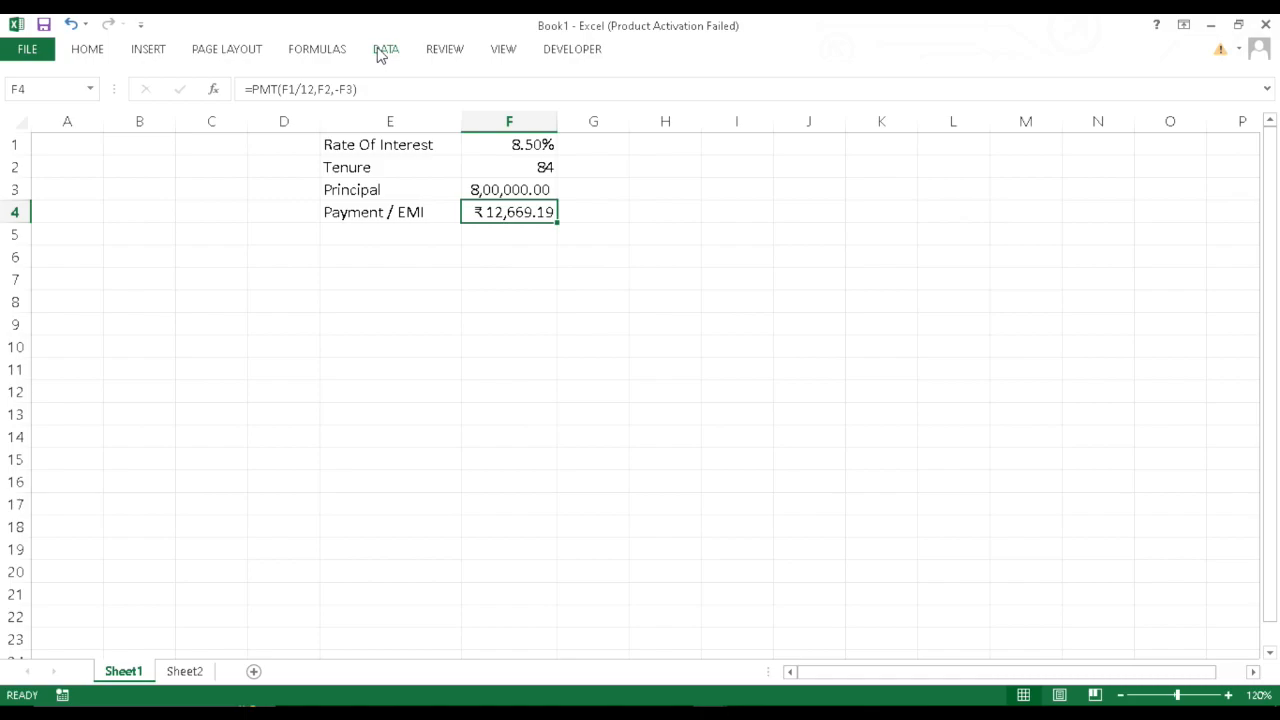
{"action": "left_click", "coordinate": [1184, 27]}
{"action": "left_click", "coordinate": [1186, 168]}
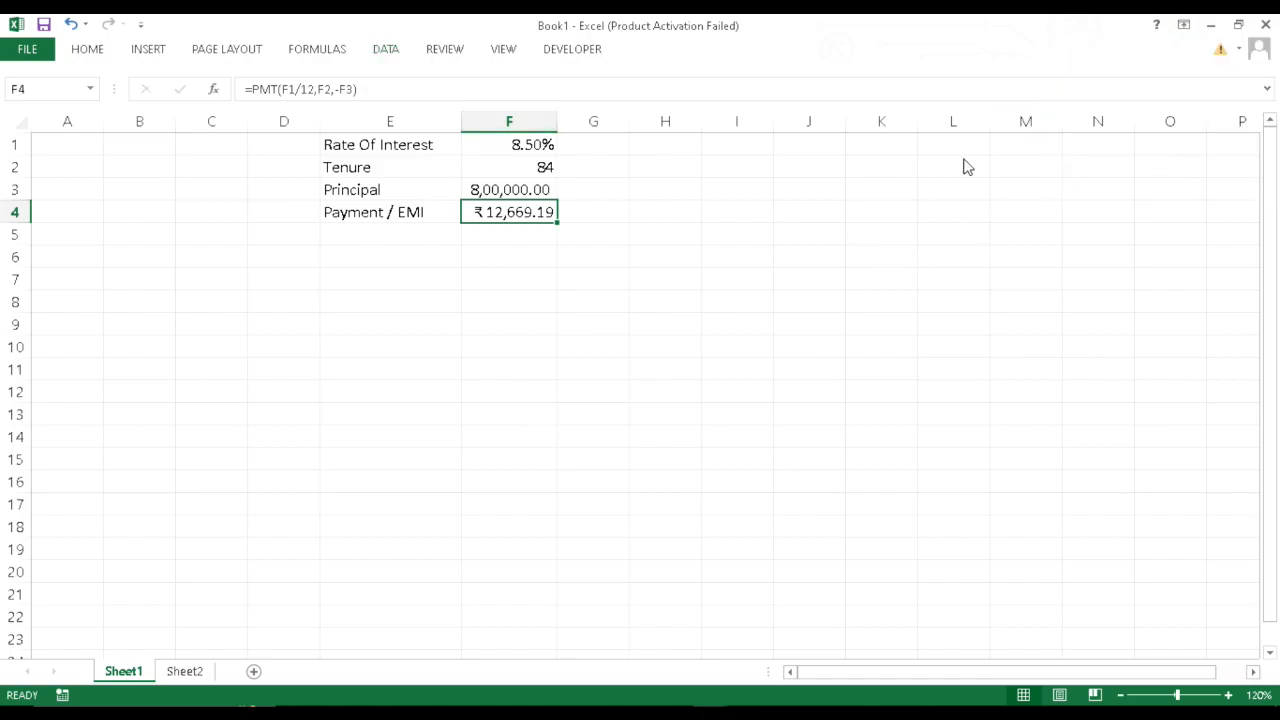
{"action": "left_click", "coordinate": [390, 56]}
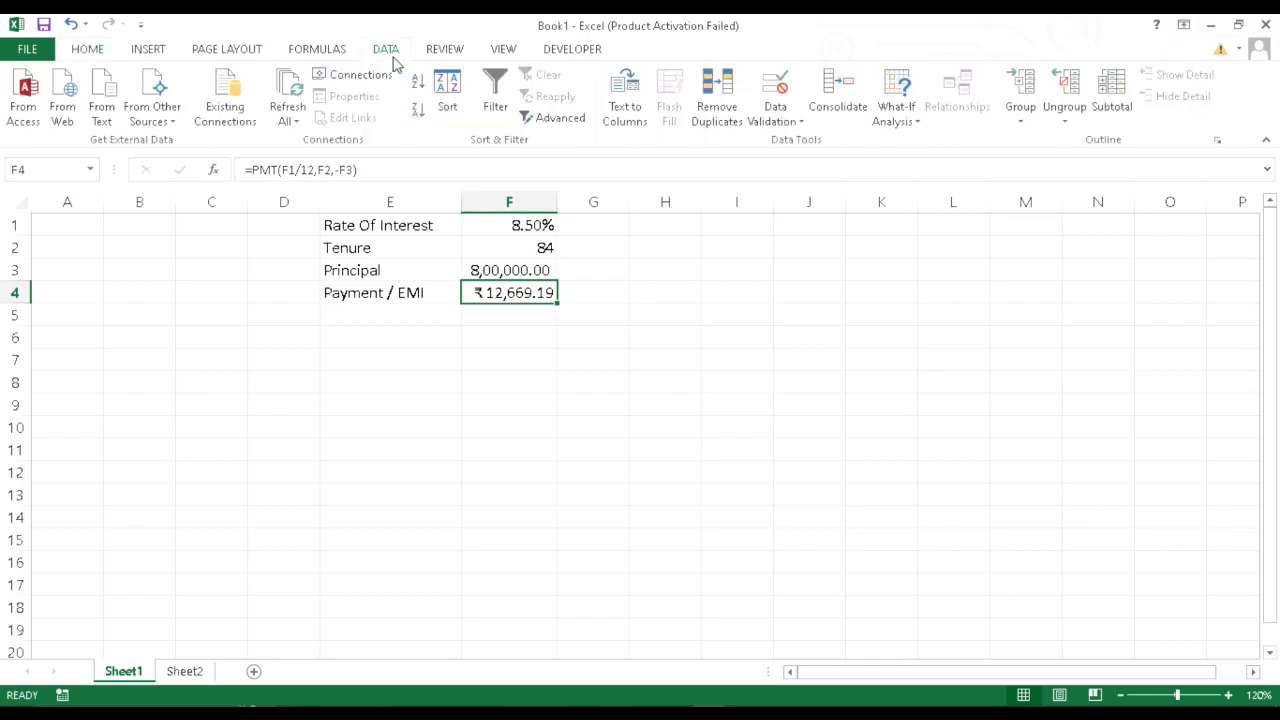
{"action": "left_click", "coordinate": [914, 117]}
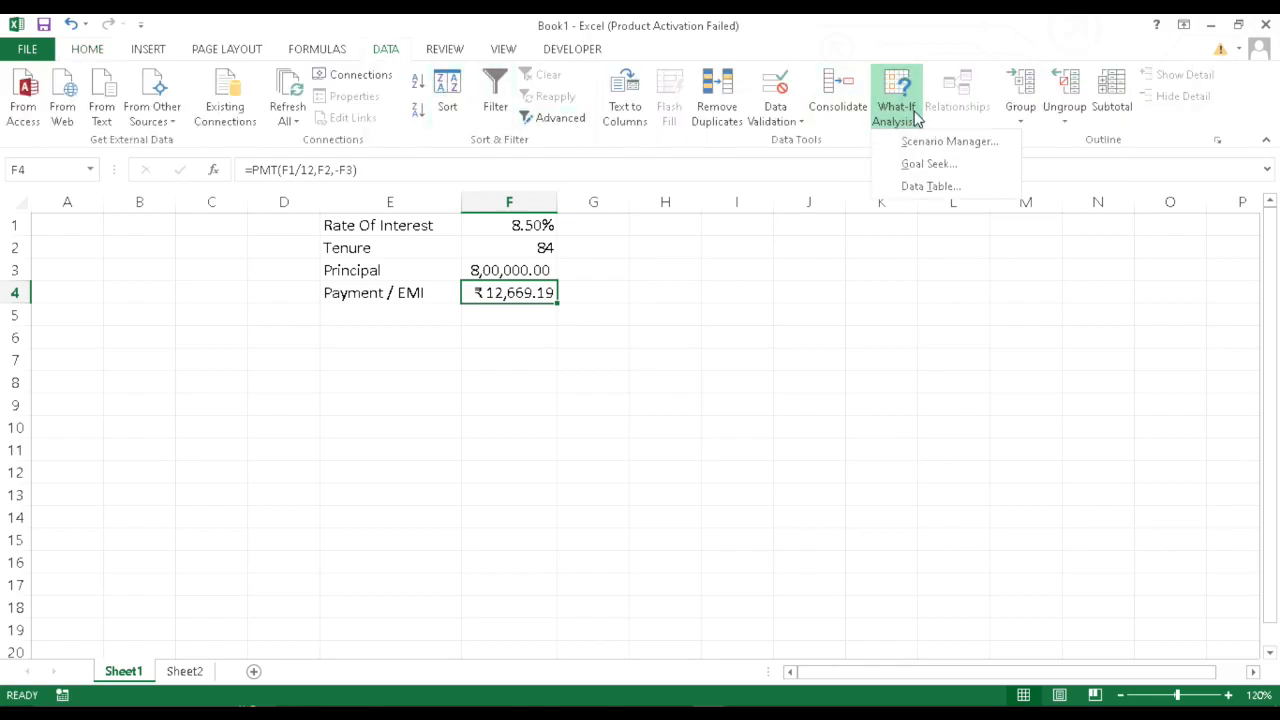
{"action": "left_click", "coordinate": [921, 168]}
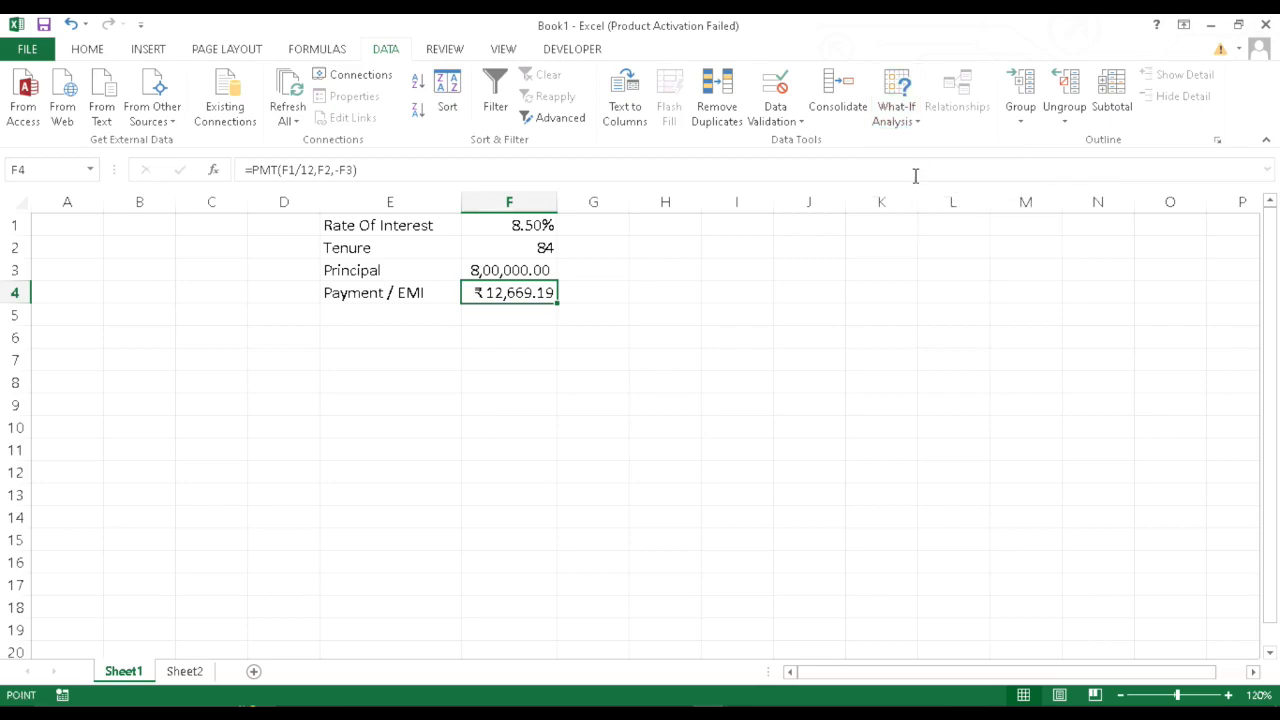
{"action": "left_click_drag", "start_coordinate": [94, 489], "coordinate": [643, 281]}
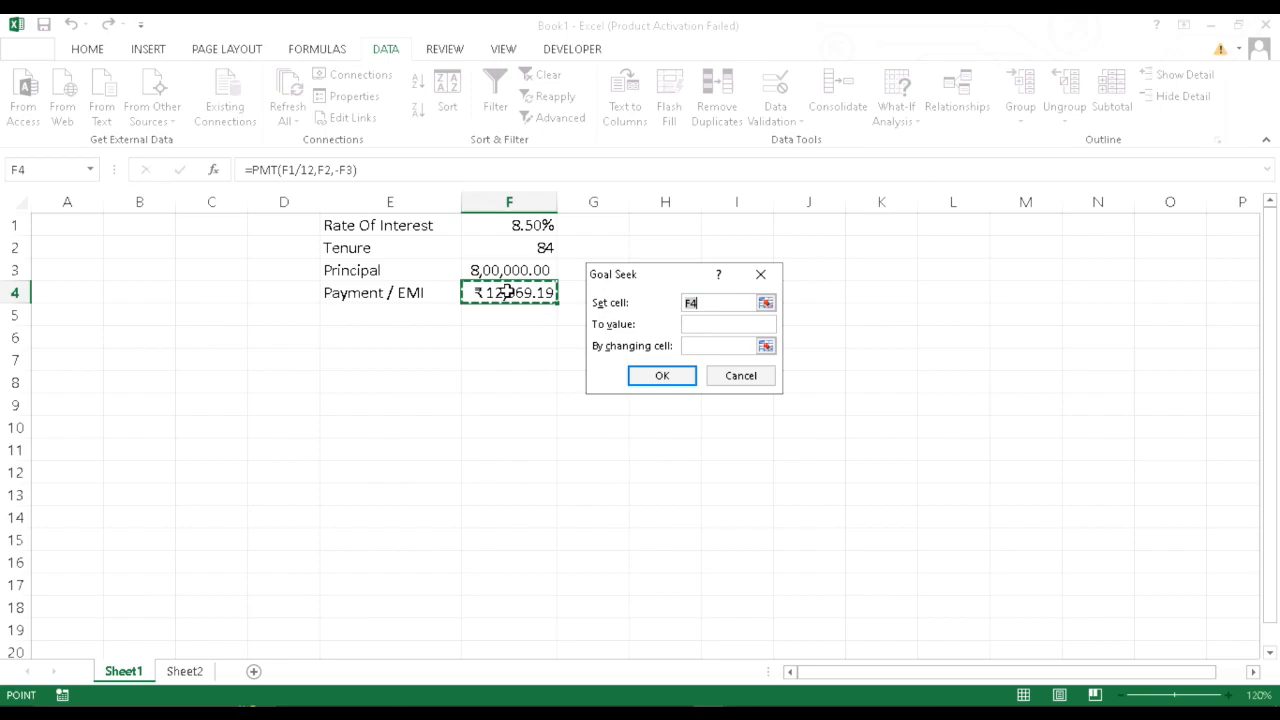
{"action": "left_click", "coordinate": [709, 324]}
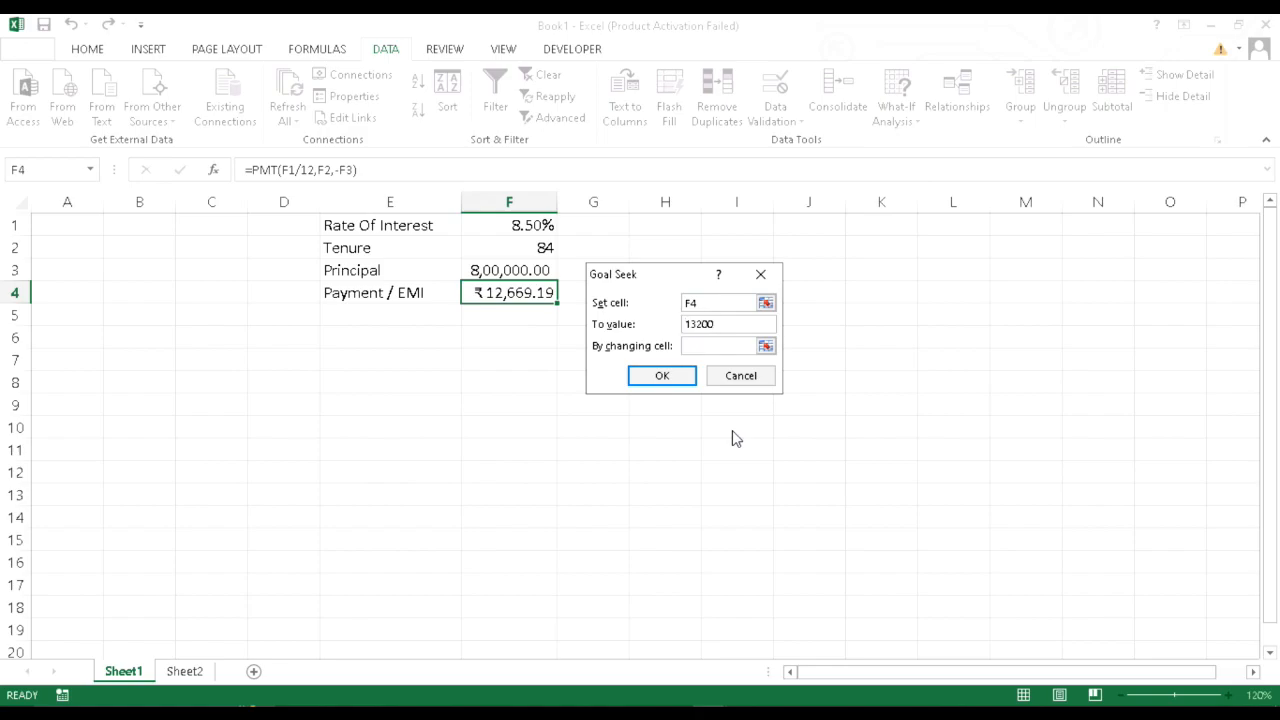
{"action": "left_click", "coordinate": [698, 346]}
{"action": "left_click", "coordinate": [500, 253]}
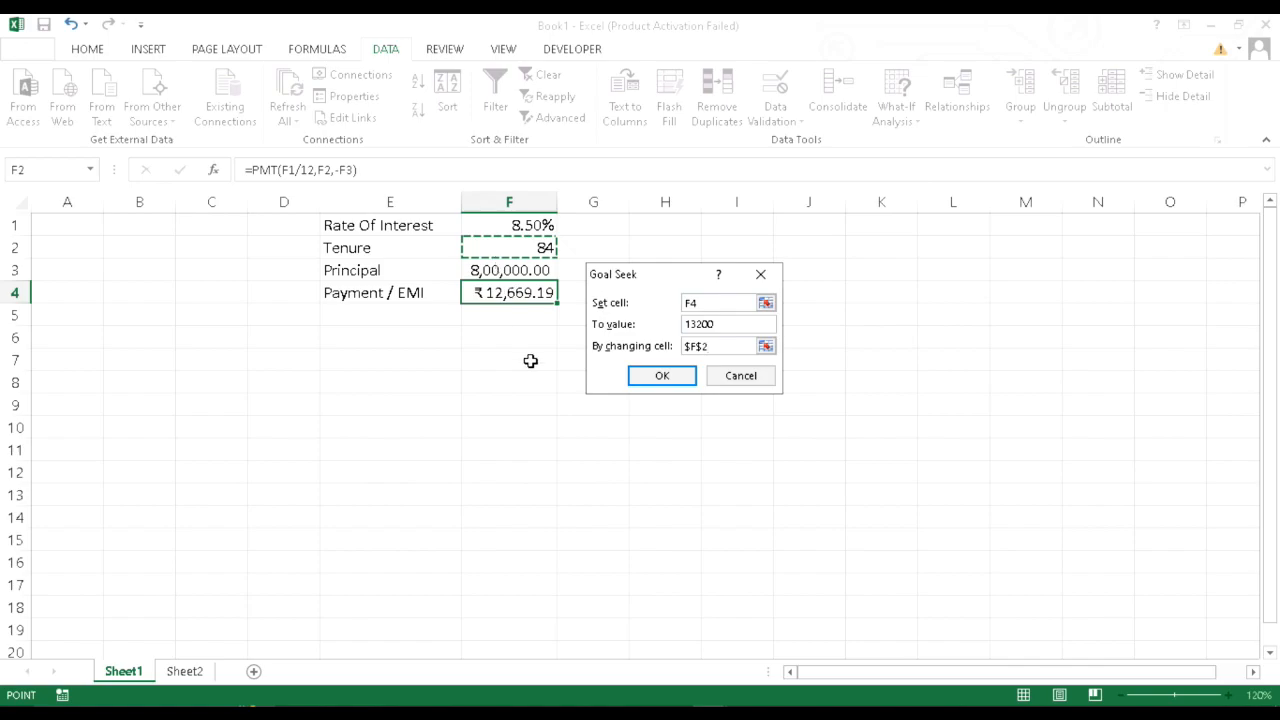
{"action": "left_click", "coordinate": [664, 377]}
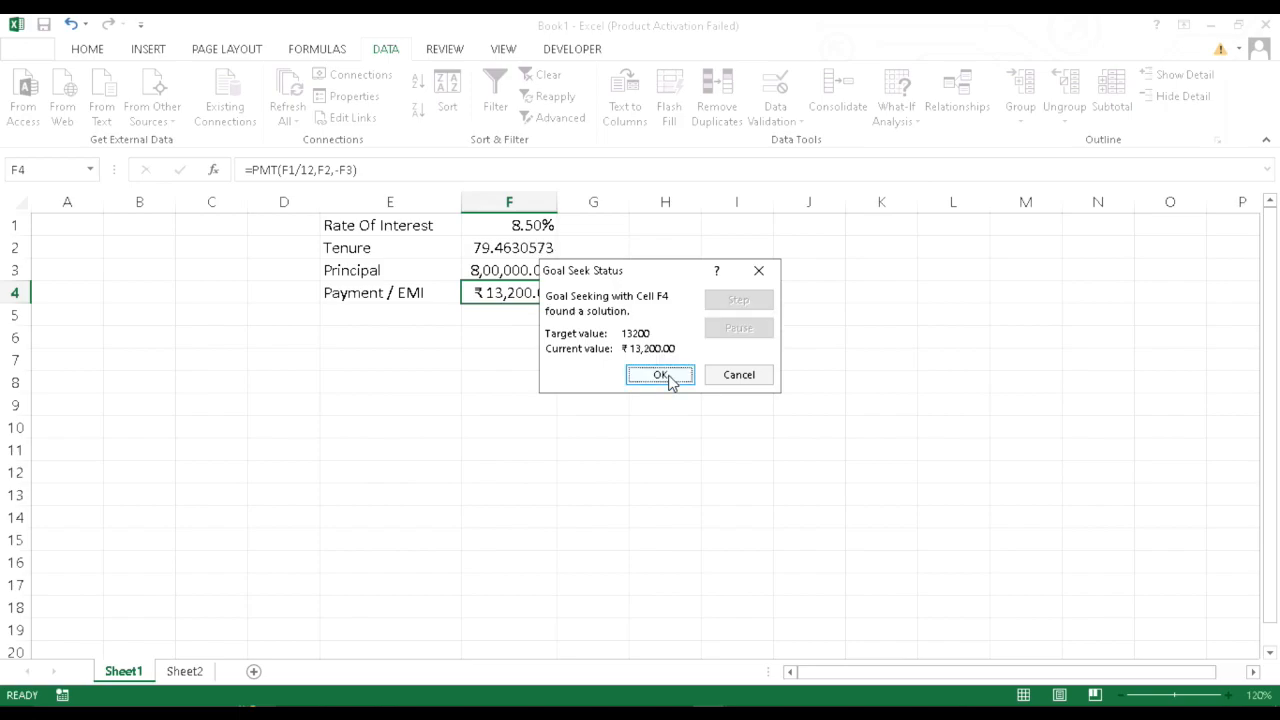
{"action": "left_click", "coordinate": [662, 376]}
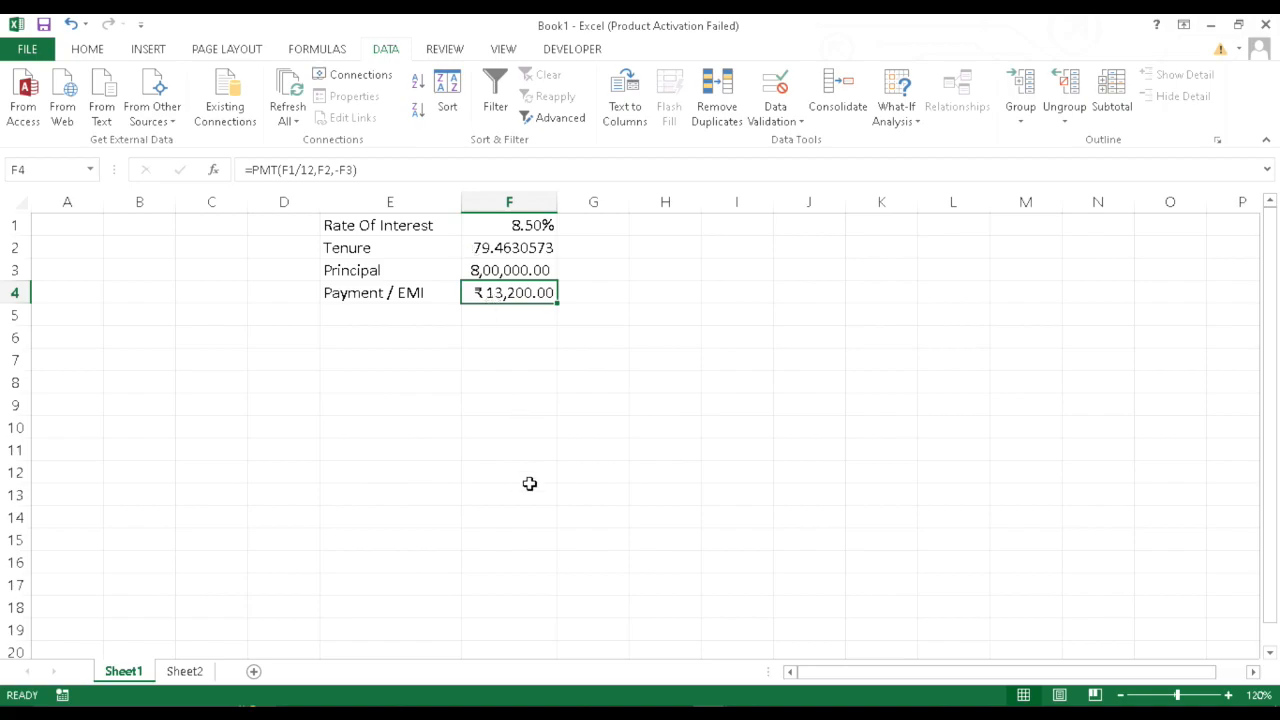
Format the tenure in F2 to show no decimal places.
{"action": "left_click", "coordinate": [483, 250]}
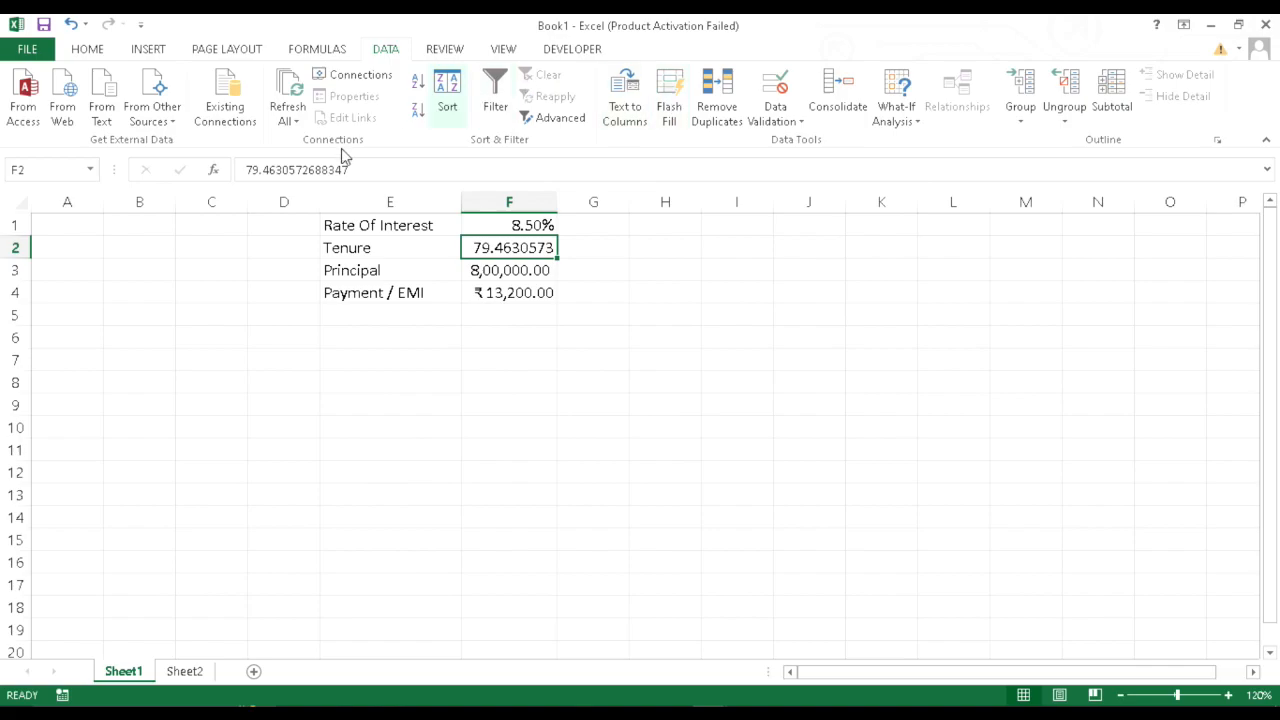
{"action": "left_click", "coordinate": [84, 52]}
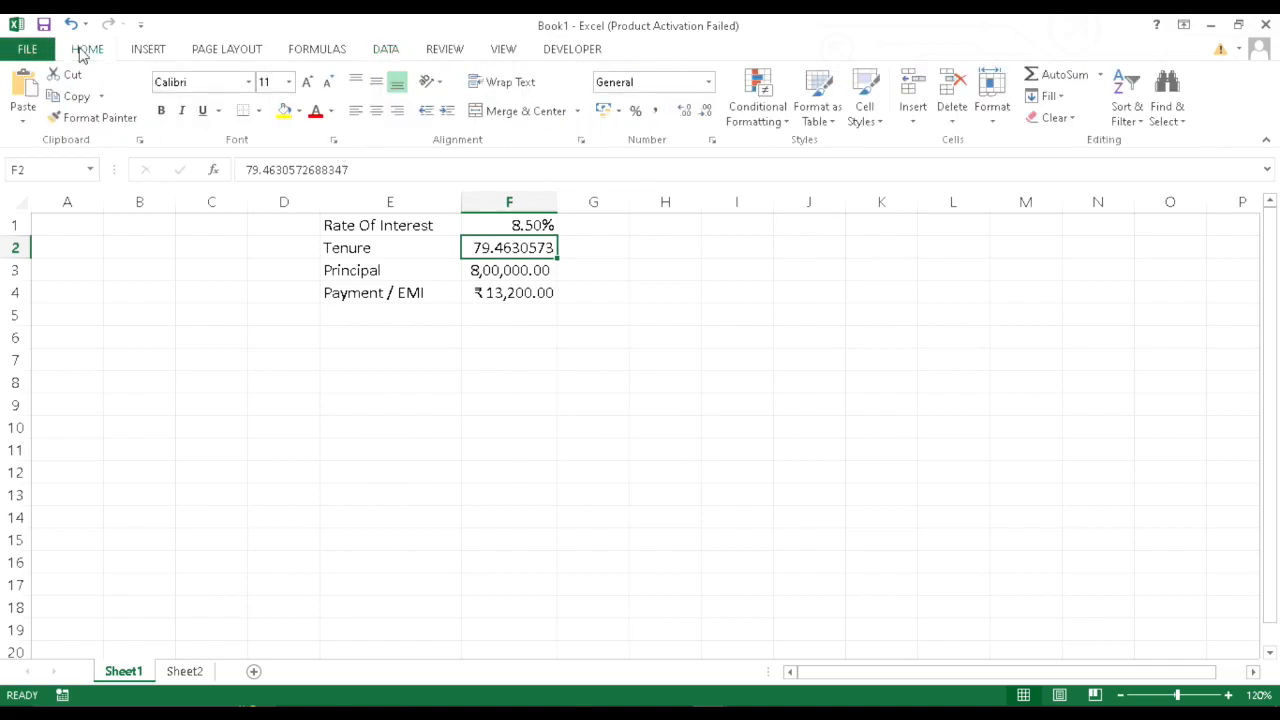
{"action": "left_click", "coordinate": [702, 114]}
{"action": "left_click", "coordinate": [702, 114]}
{"action": "left_click", "coordinate": [702, 114]}
{"action": "left_click", "coordinate": [702, 114]}
{"action": "left_click", "coordinate": [702, 114]}
{"action": "left_click", "coordinate": [702, 114]}
{"action": "left_click", "coordinate": [702, 114]}
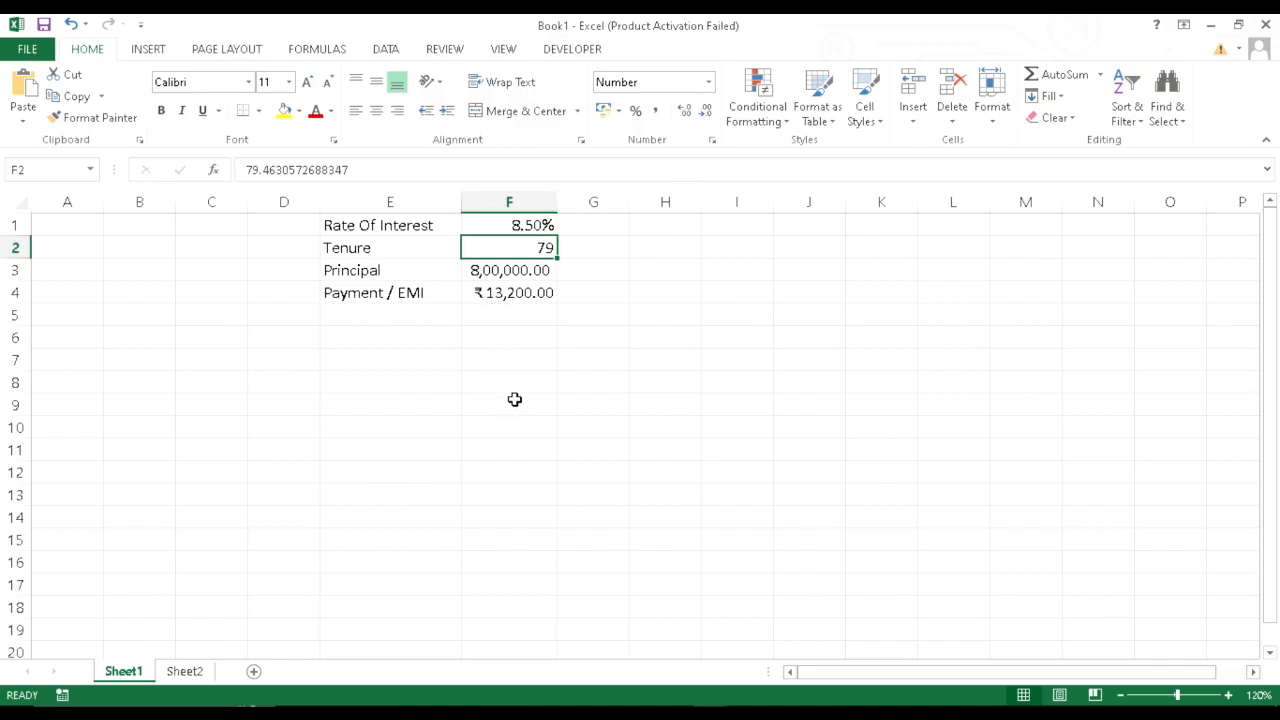
Undo the decimal formatting of the tenure and the Goal Seek change.
{"action": "left_click", "coordinate": [71, 23]}
{"action": "left_click", "coordinate": [71, 25]}
{"action": "left_click", "coordinate": [71, 25]}
{"action": "left_click", "coordinate": [71, 25]}
{"action": "left_click", "coordinate": [71, 25]}
{"action": "left_click", "coordinate": [71, 25]}
{"action": "left_click", "coordinate": [71, 25]}
{"action": "left_click", "coordinate": [71, 25]}
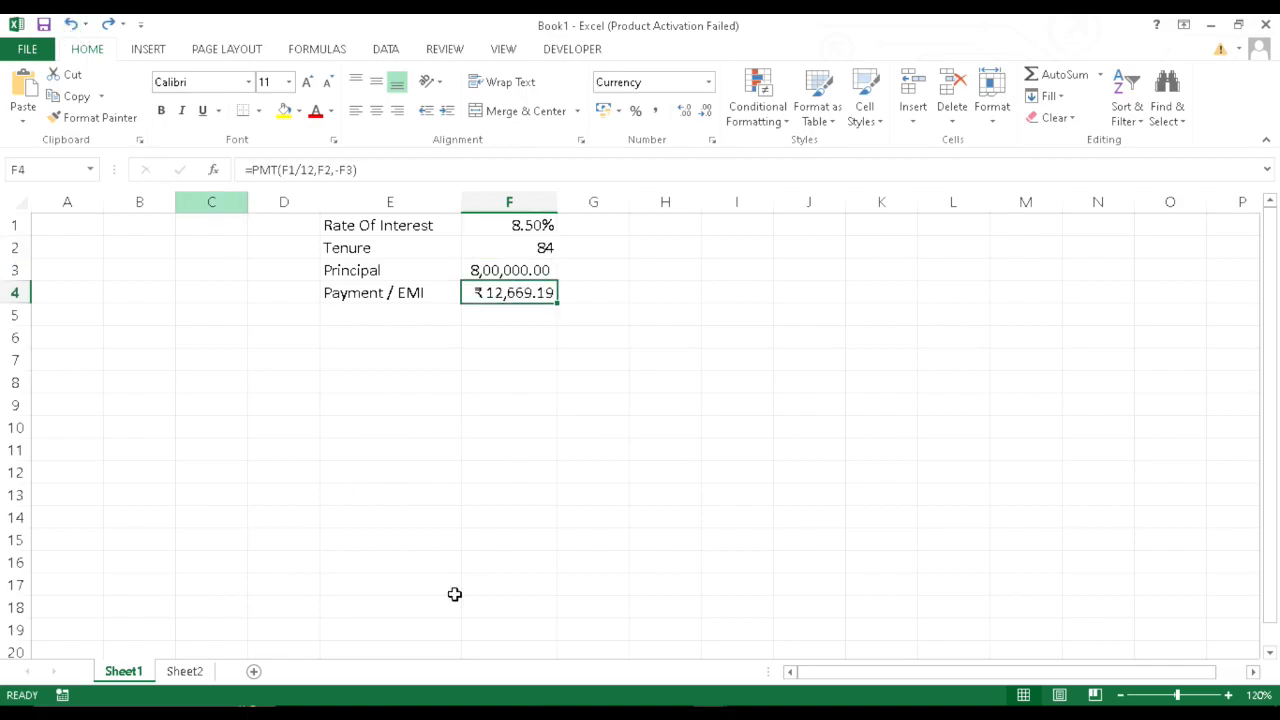
Copy the loan table in E1:F4 to H1:I4 and autofit the widths of columns H and I.
{"action": "left_click", "coordinate": [390, 227]}
{"action": "left_click_drag", "start_coordinate": [390, 227], "coordinate": [511, 297]}
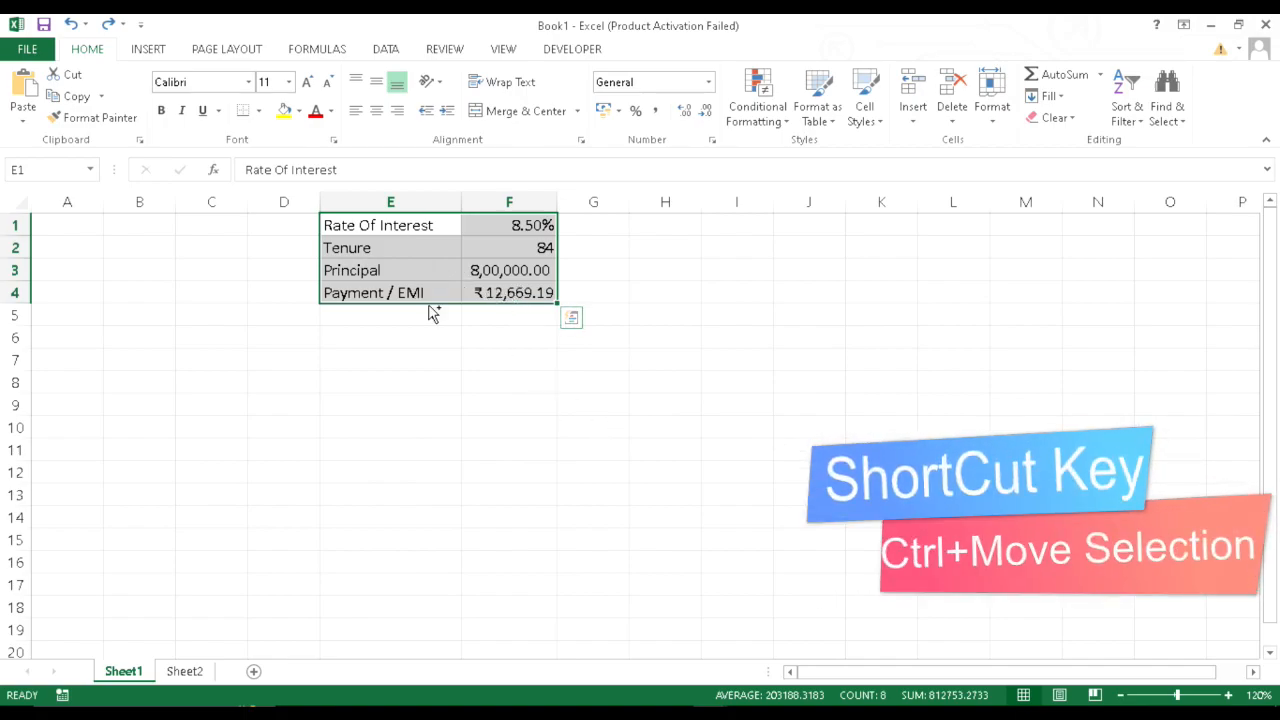
{"action": "left_click_drag", "start_coordinate": [431, 303], "coordinate": [697, 281]}
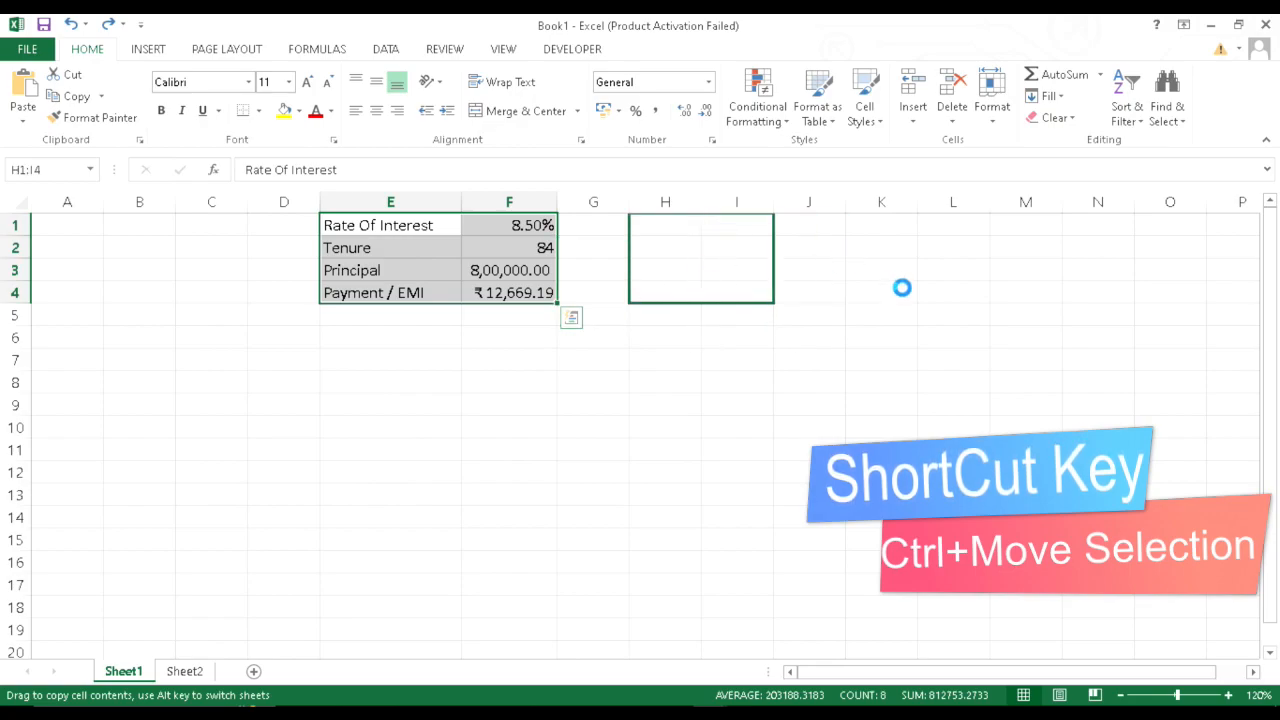
{"action": "double_click", "coordinate": [701, 202]}
{"action": "double_click", "coordinate": [828, 210]}
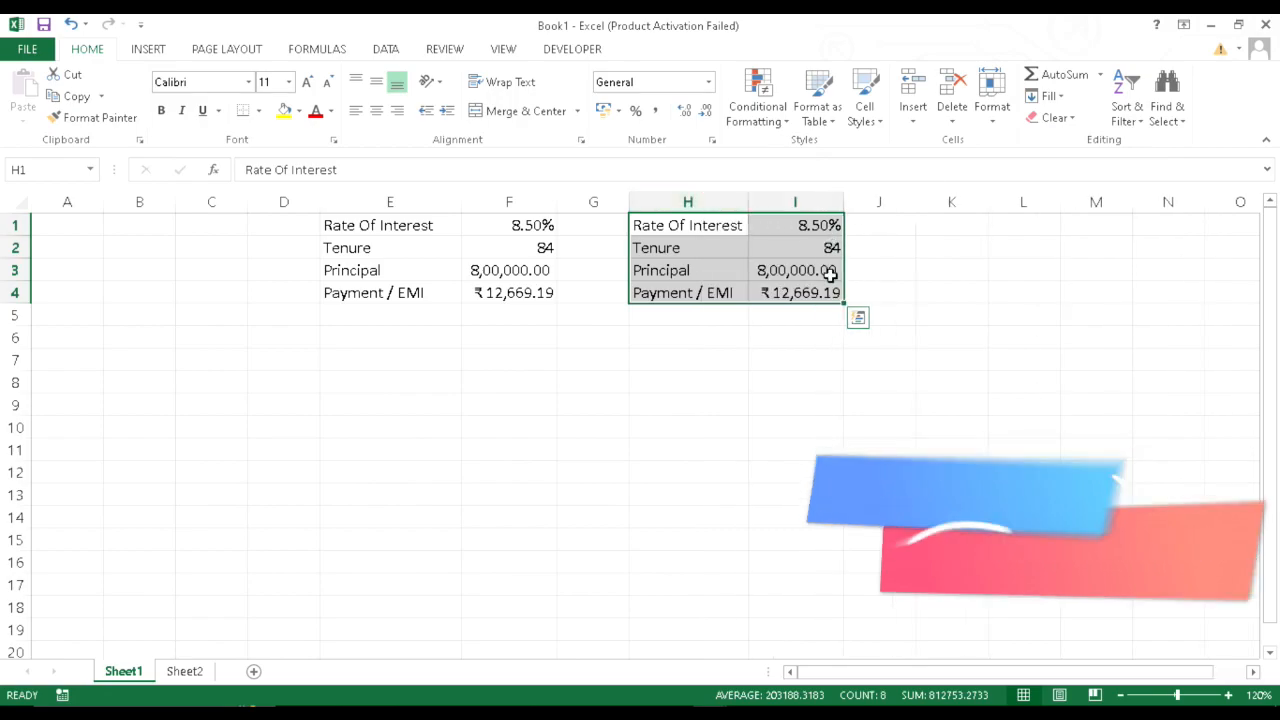
Run Goal Seek to bring the EMI in I4 to 13600 by changing the tenure in I2, and accept the solution.
{"action": "left_click", "coordinate": [806, 292]}
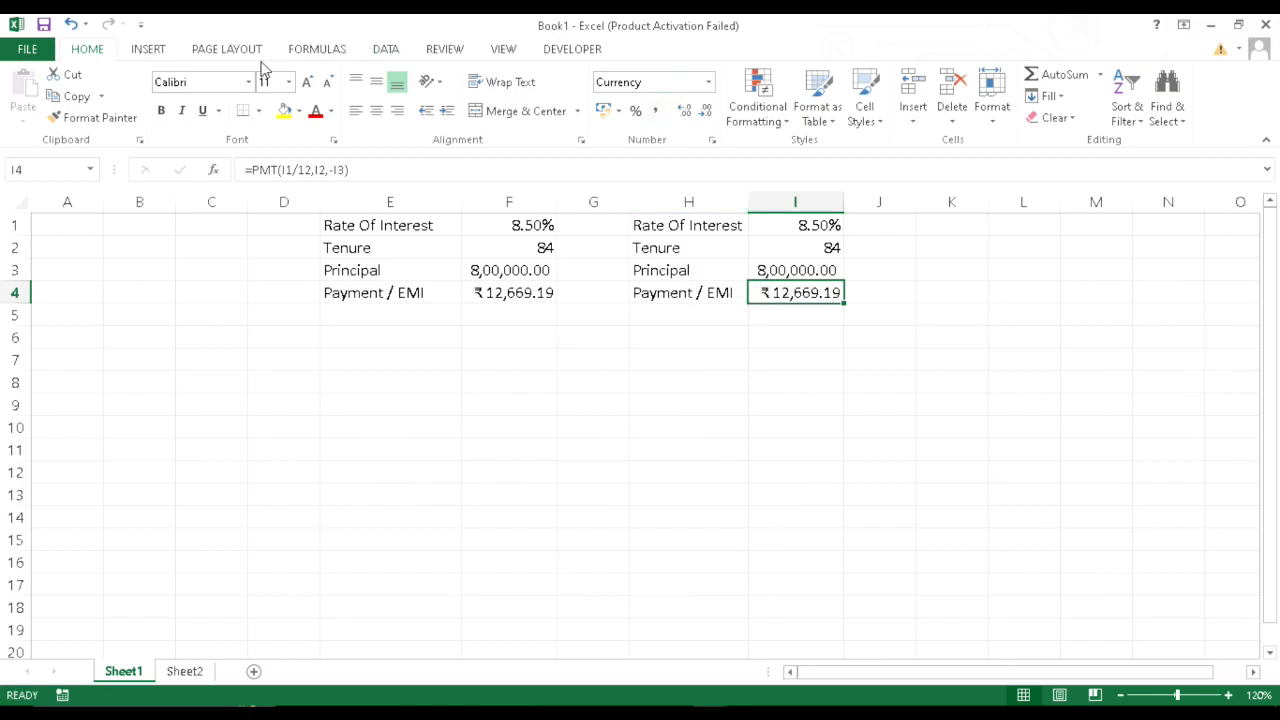
{"action": "left_click", "coordinate": [380, 50]}
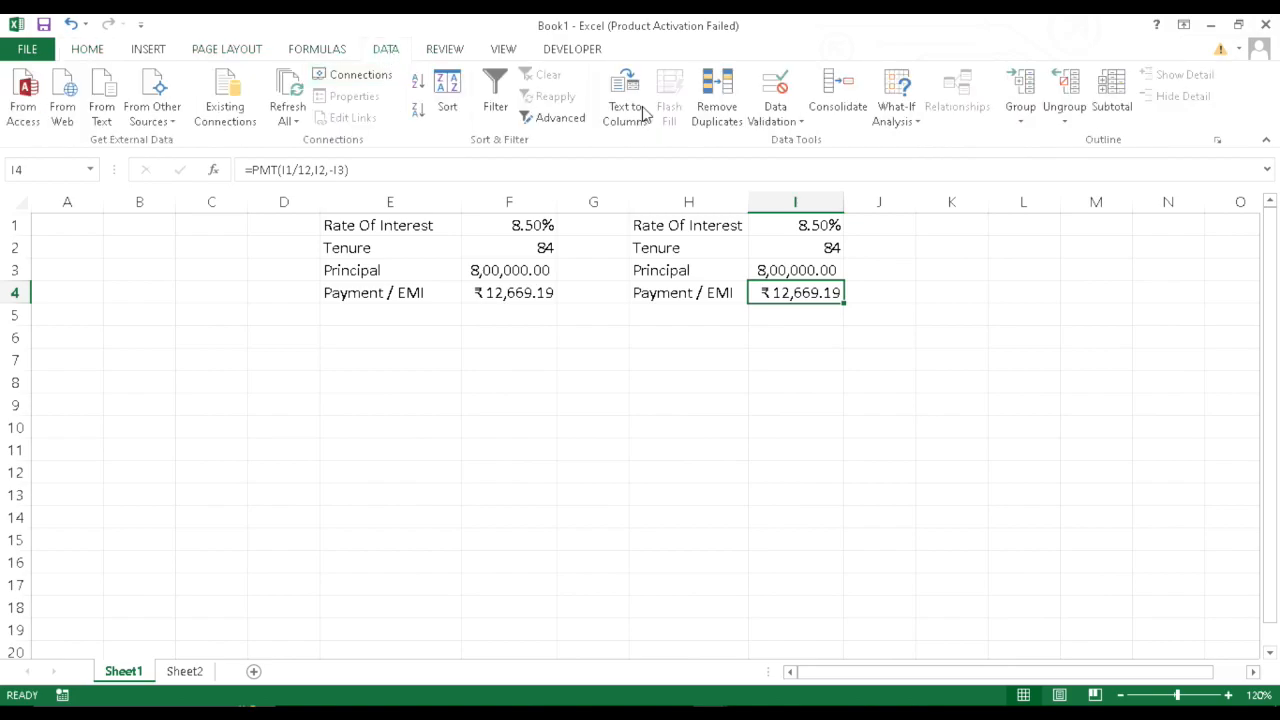
{"action": "left_click", "coordinate": [893, 113]}
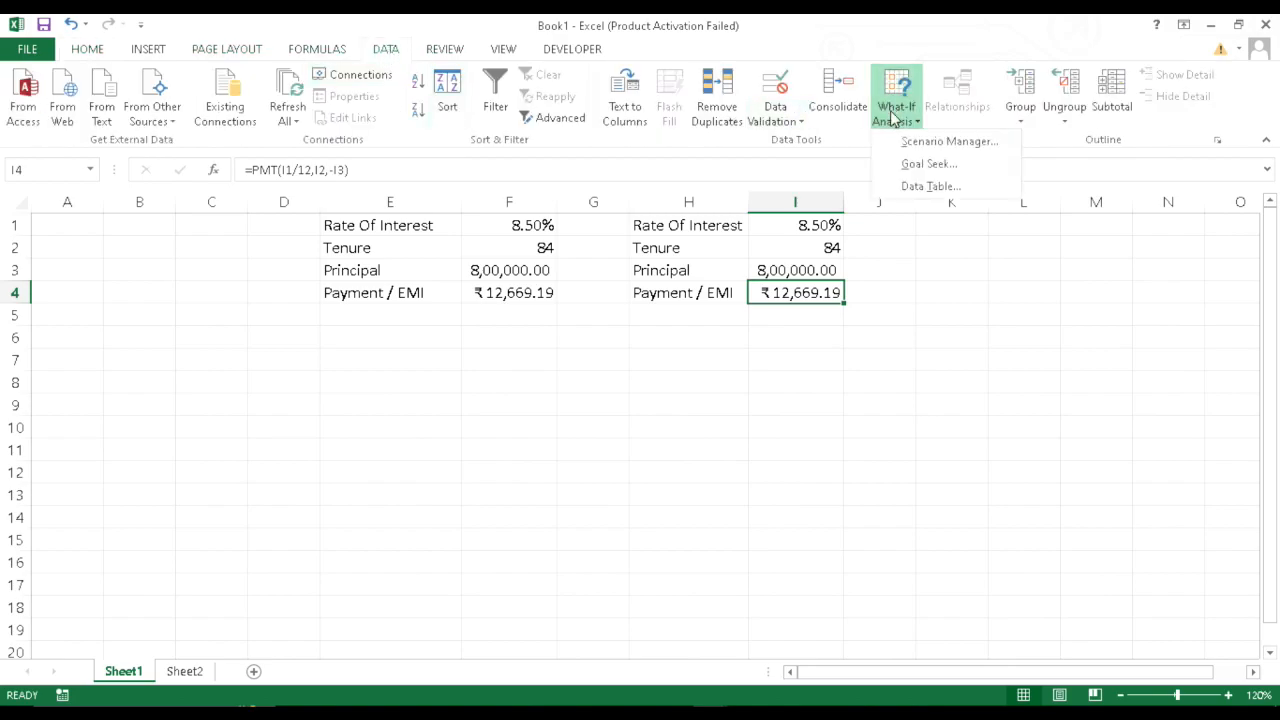
{"action": "left_click", "coordinate": [911, 170]}
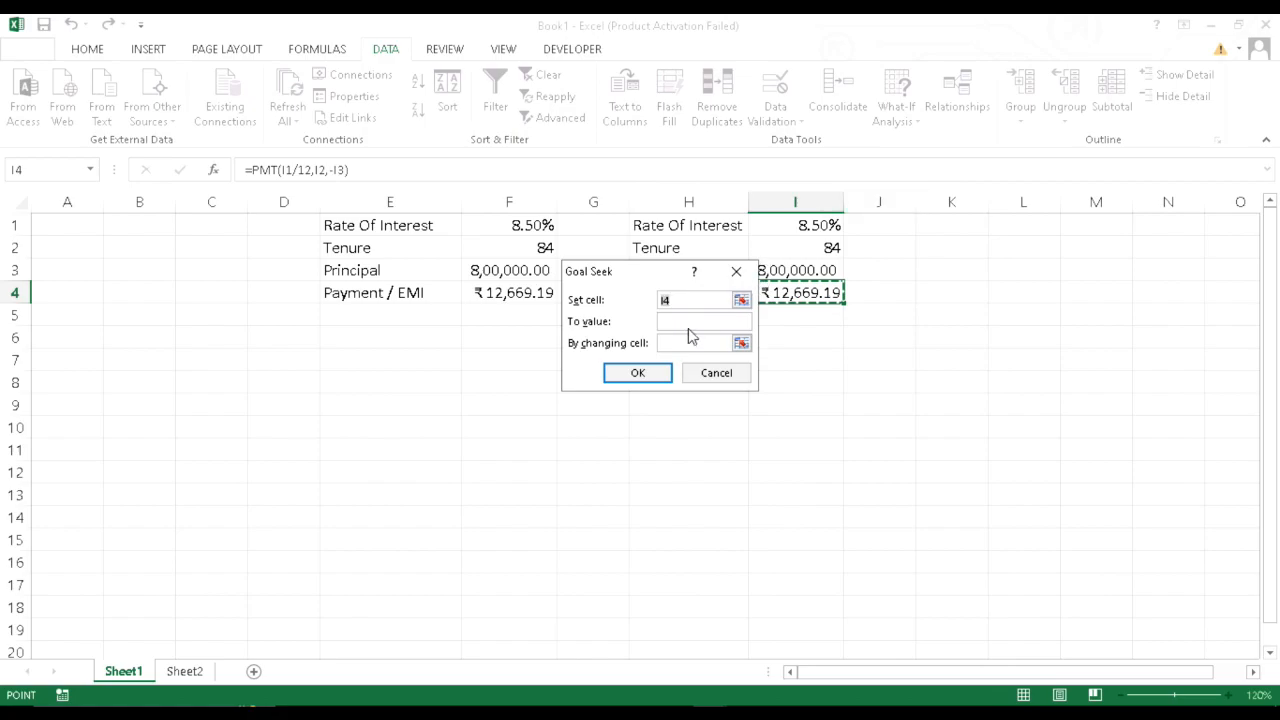
{"action": "left_click", "coordinate": [671, 322]}
{"action": "left_click_drag", "start_coordinate": [634, 271], "coordinate": [928, 355]}
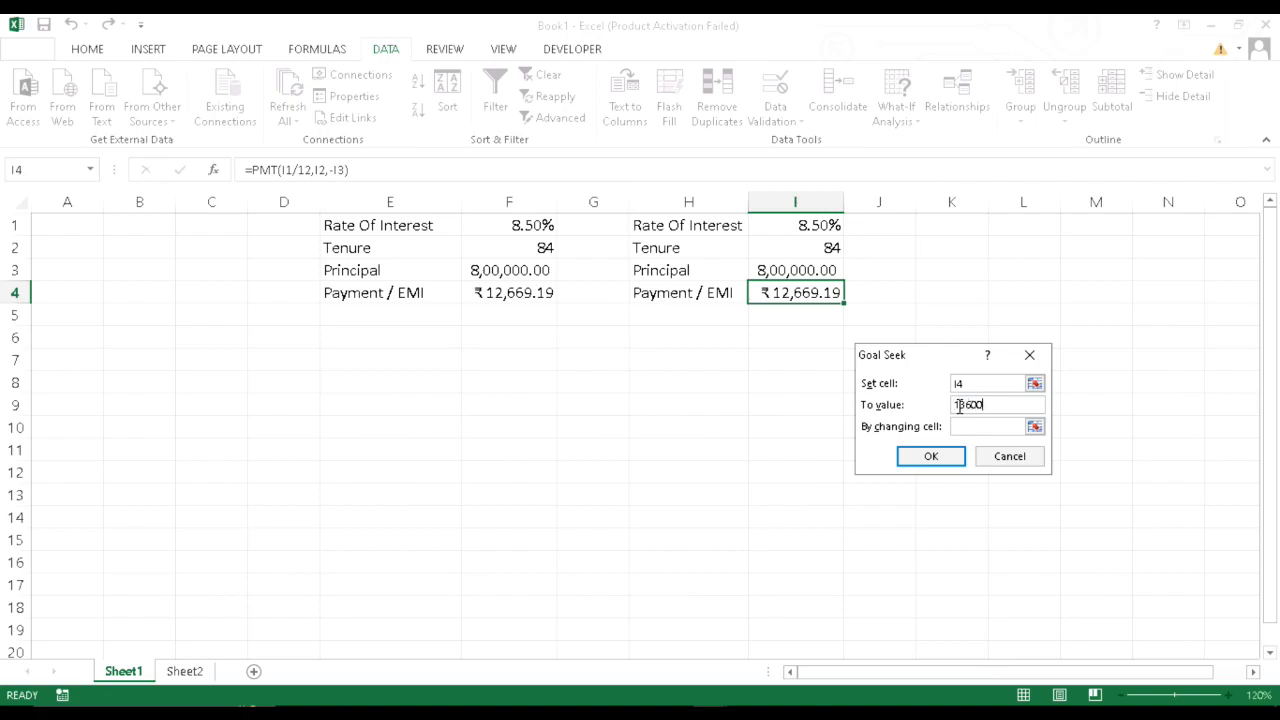
{"action": "left_click", "coordinate": [960, 427]}
{"action": "left_click", "coordinate": [790, 255]}
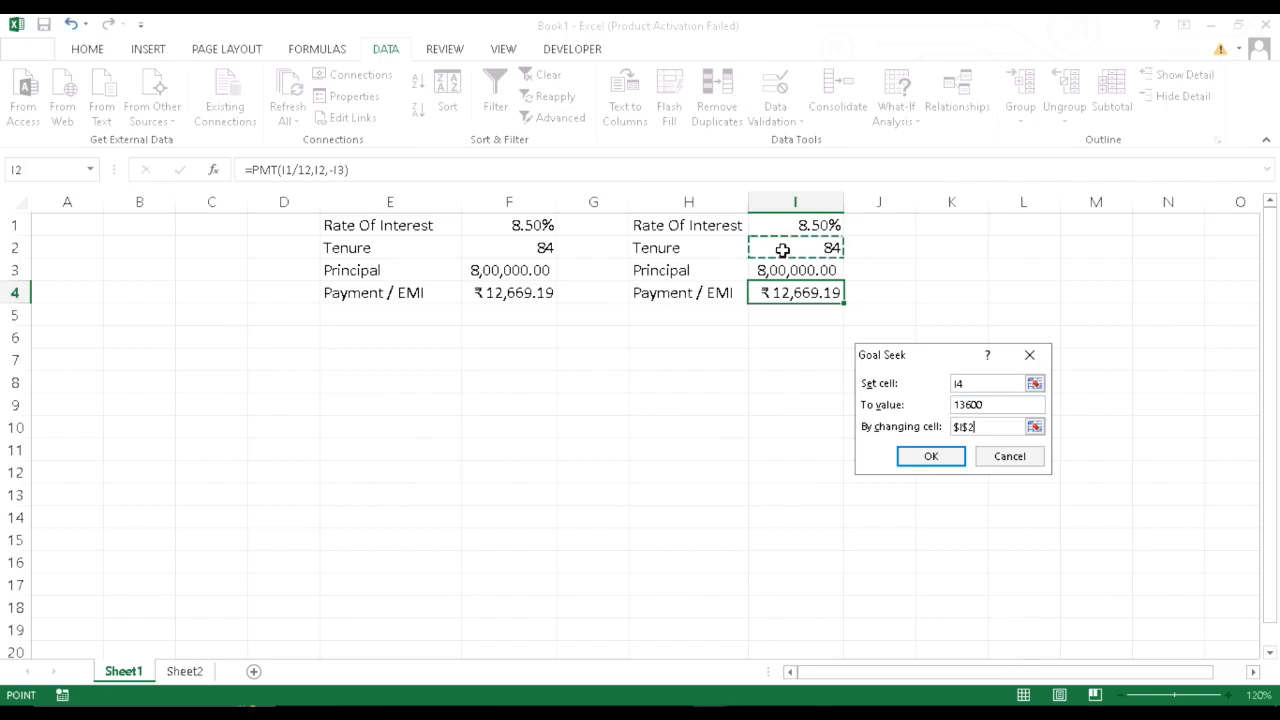
{"action": "left_click", "coordinate": [912, 462]}
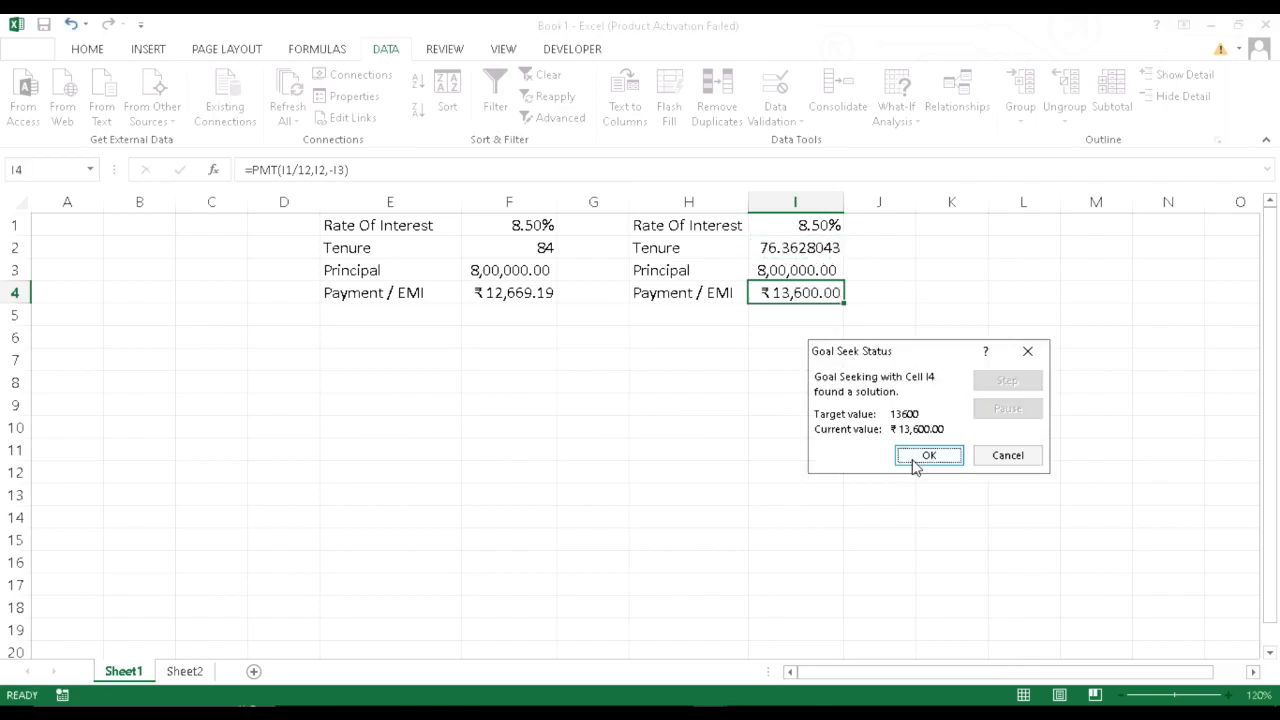
{"action": "left_click", "coordinate": [928, 456]}
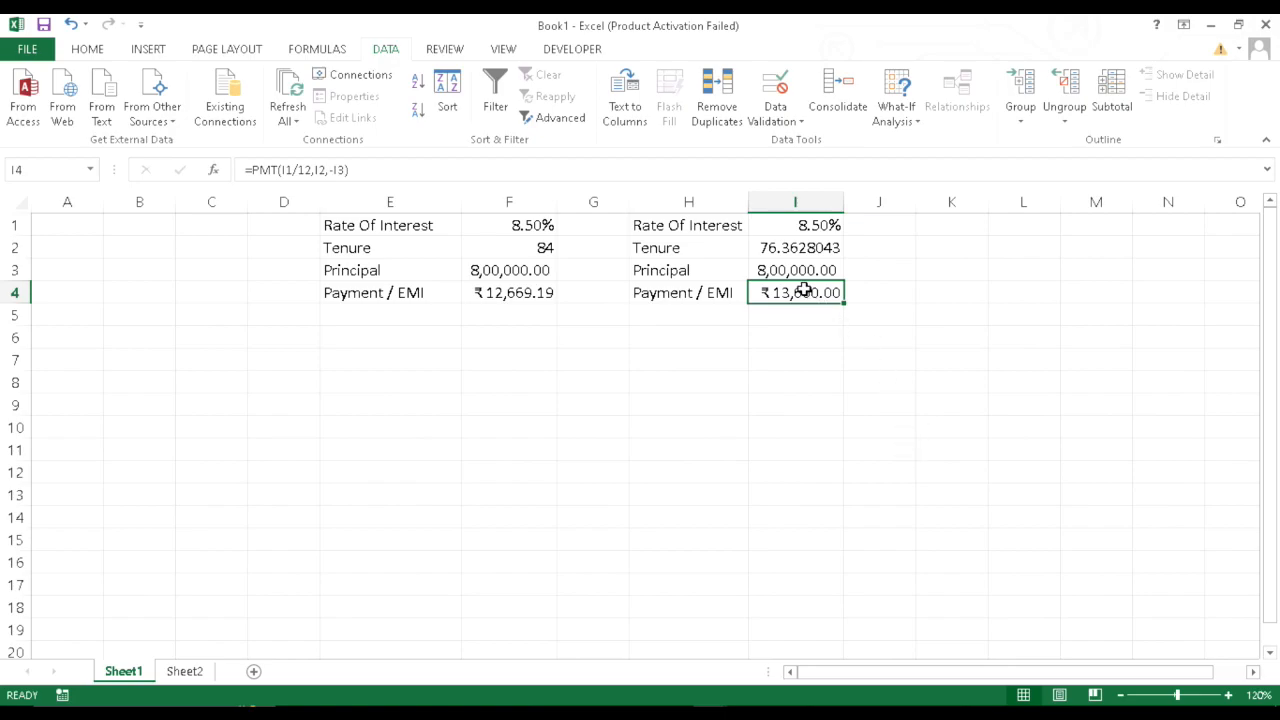
Format the tenure in I2 to show no decimal places and review the copied table's tenure, principal and EMI.
{"action": "left_click", "coordinate": [771, 249]}
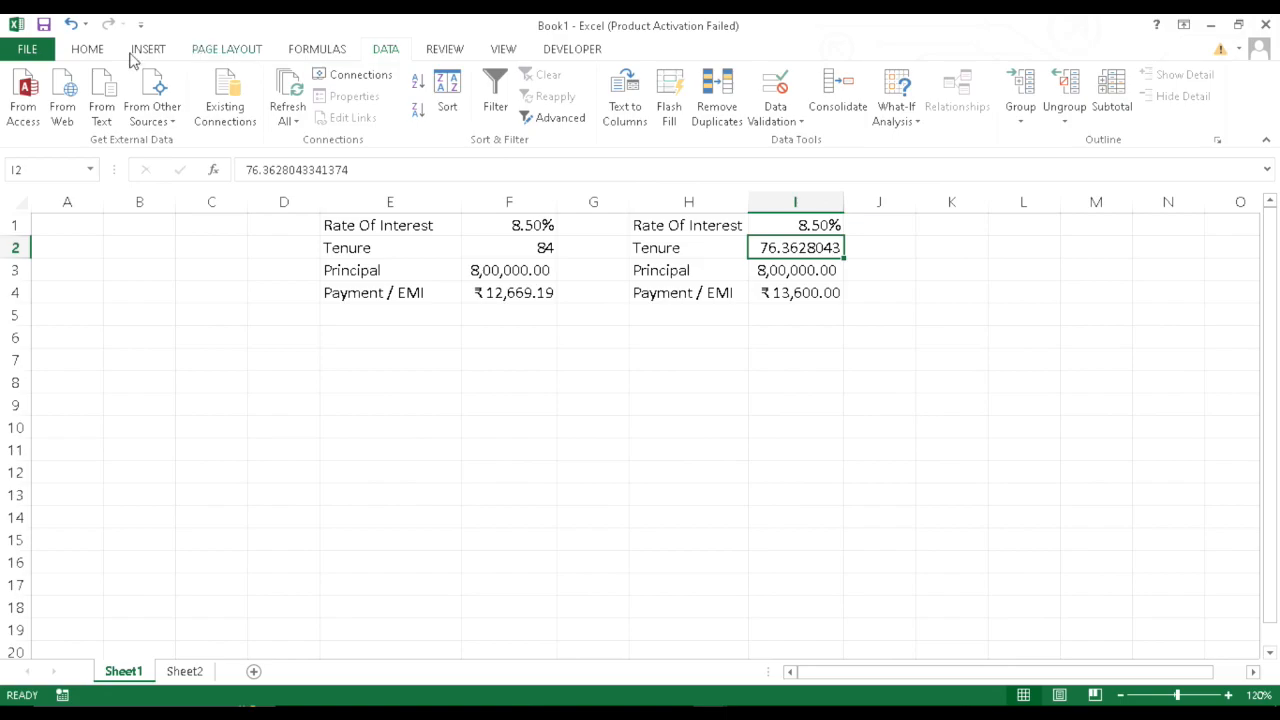
{"action": "left_click", "coordinate": [87, 50]}
{"action": "left_click", "coordinate": [704, 110]}
{"action": "left_click", "coordinate": [704, 110]}
{"action": "left_click", "coordinate": [704, 110]}
{"action": "left_click", "coordinate": [704, 110]}
{"action": "left_click", "coordinate": [704, 110]}
{"action": "left_click", "coordinate": [704, 110]}
{"action": "left_click", "coordinate": [704, 110]}
{"action": "left_click", "coordinate": [795, 382]}
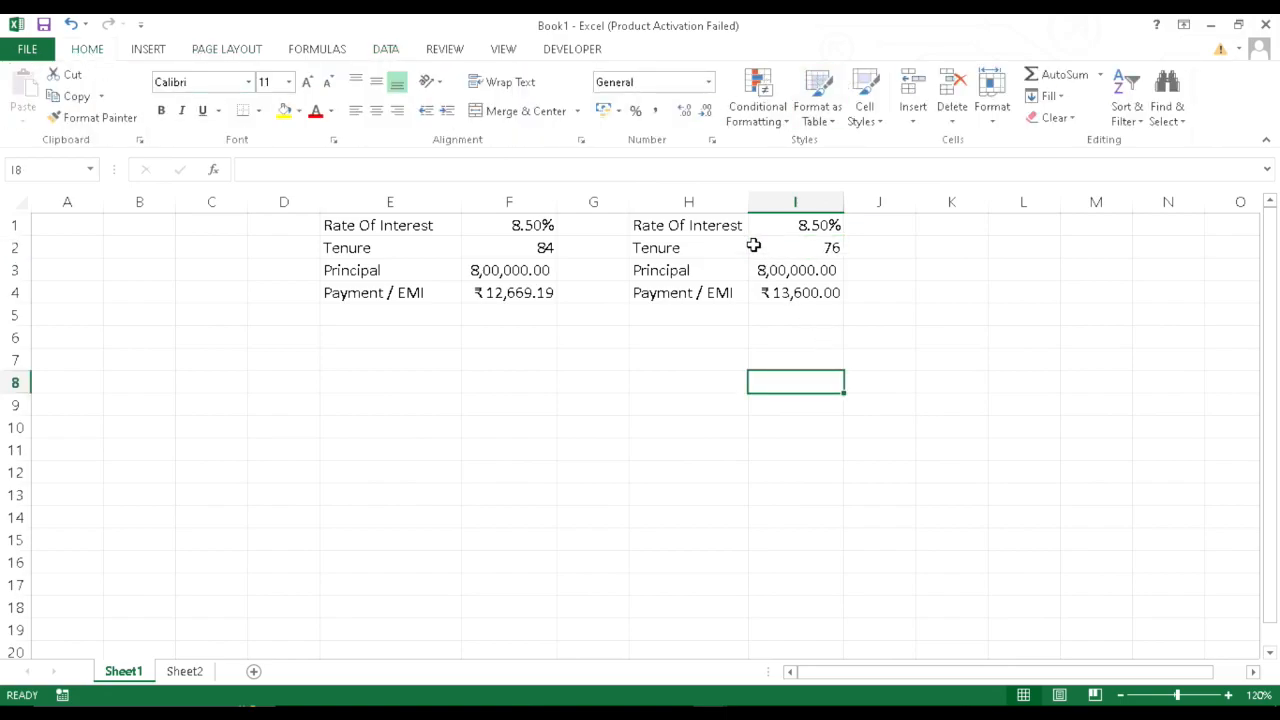
{"action": "left_click", "coordinate": [756, 247]}
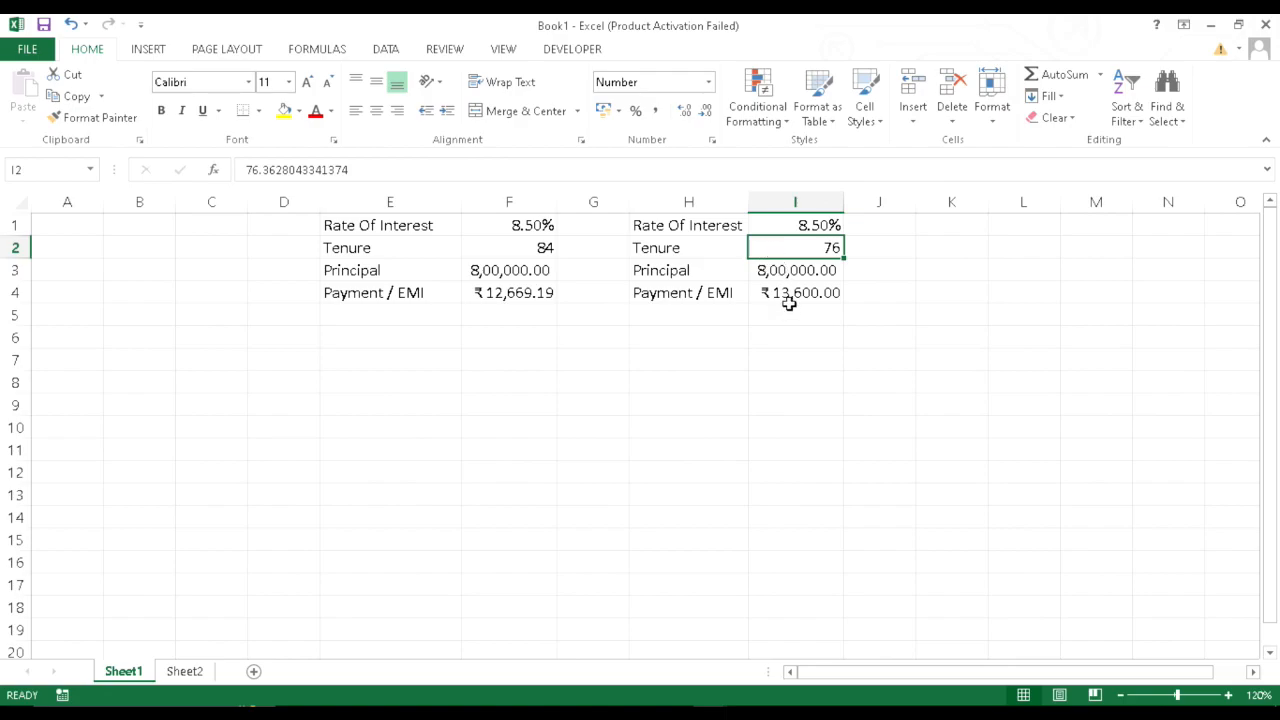
{"action": "left_click", "coordinate": [770, 271]}
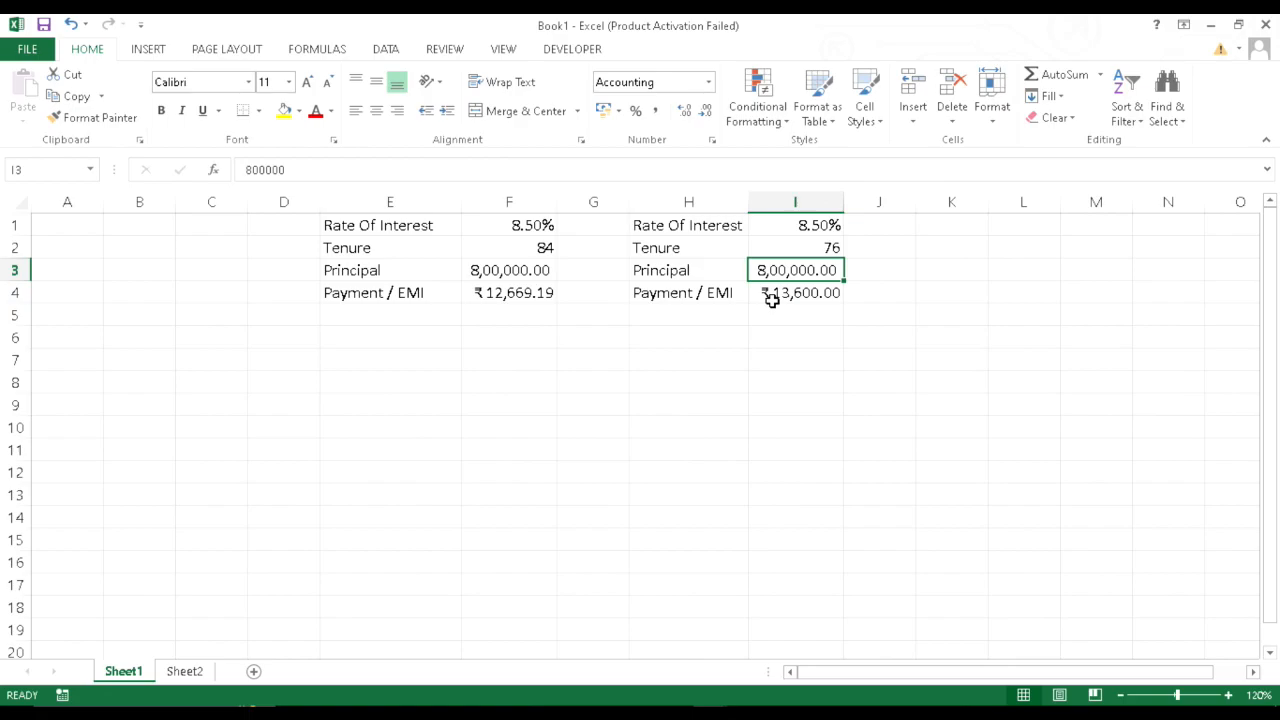
{"action": "left_click", "coordinate": [767, 295]}
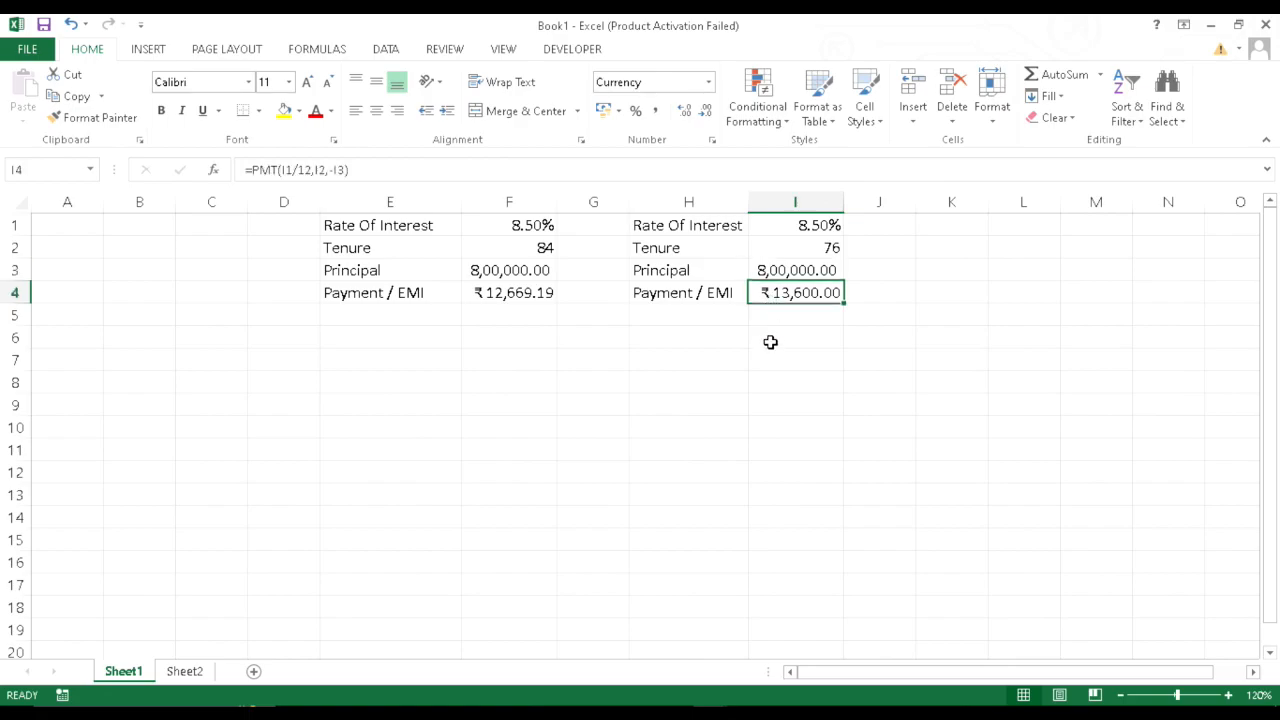
{"action": "left_click", "coordinate": [768, 271]}
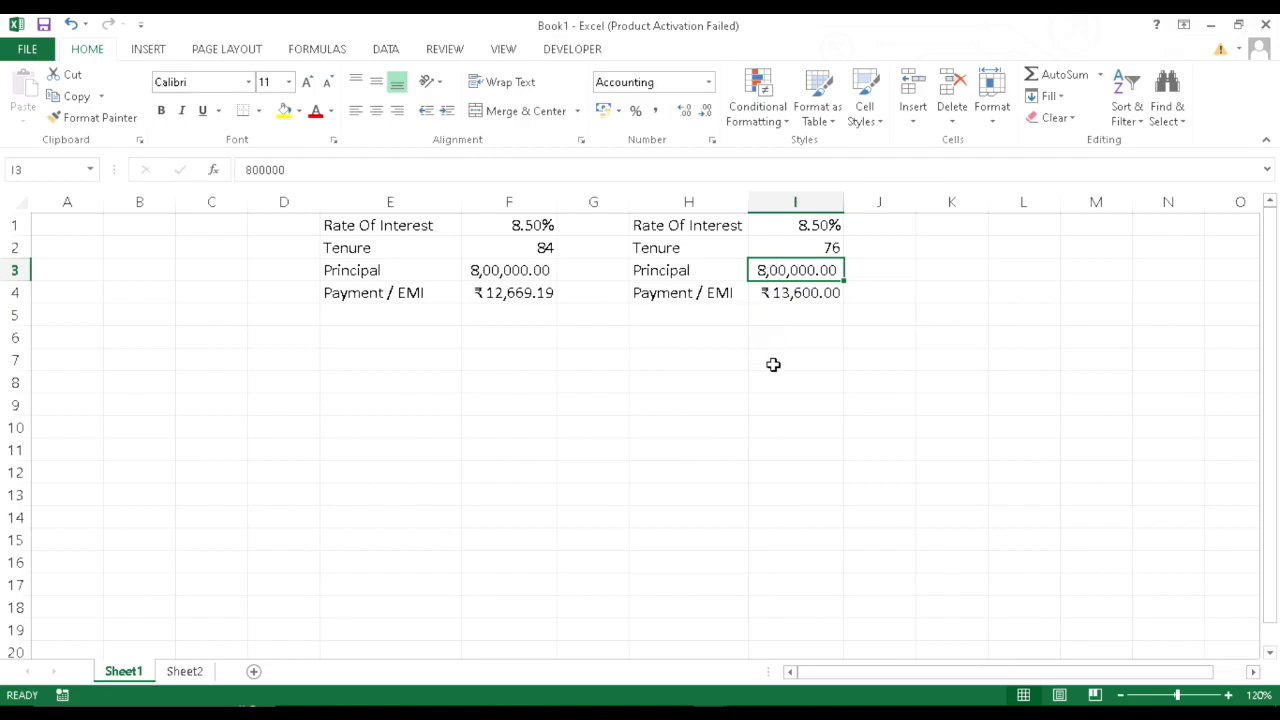
Copy the original loan table in E1:F4 to E8:F11.
{"action": "left_click", "coordinate": [382, 227]}
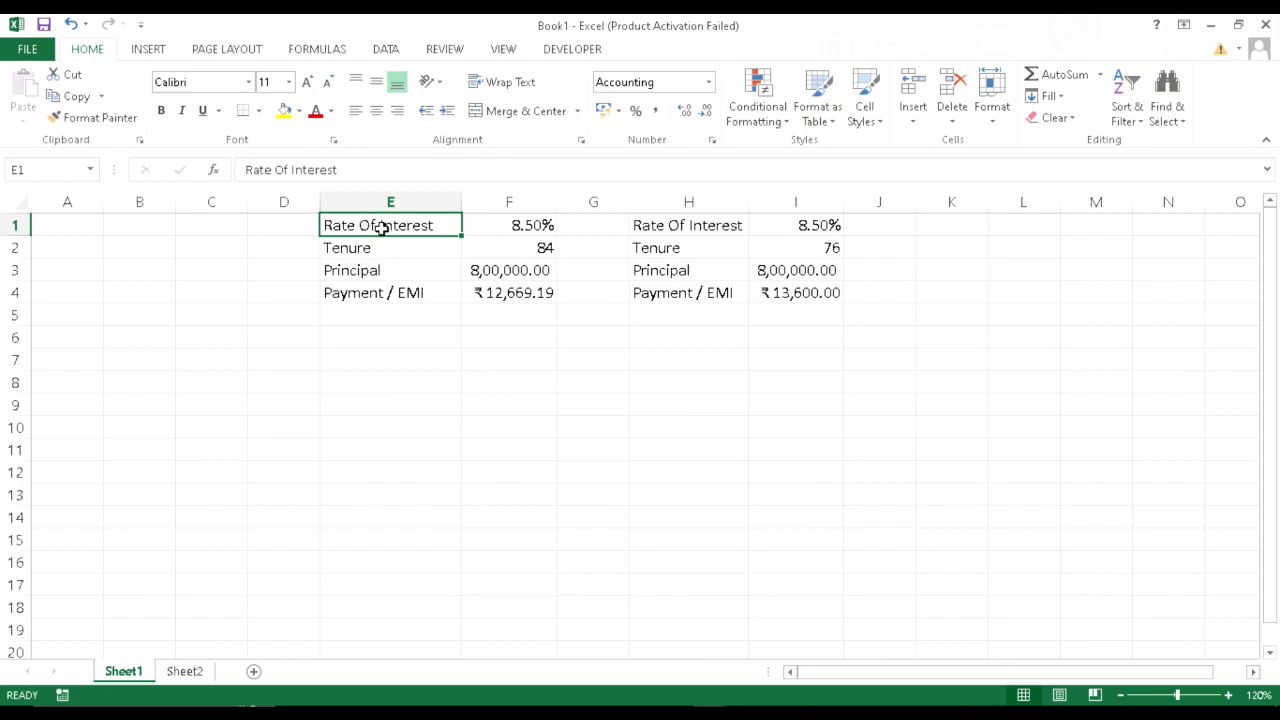
{"action": "left_click_drag", "start_coordinate": [382, 227], "coordinate": [500, 289]}
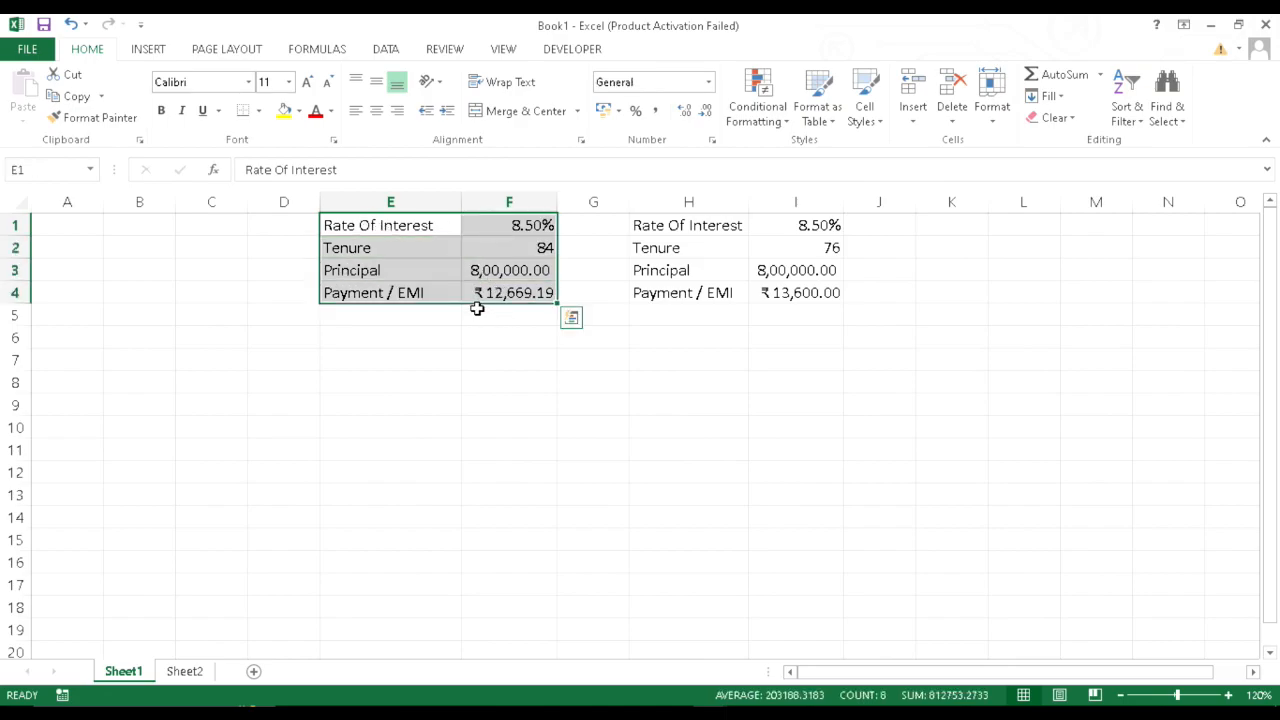
{"action": "left_click_drag", "start_coordinate": [477, 310], "coordinate": [497, 460]}
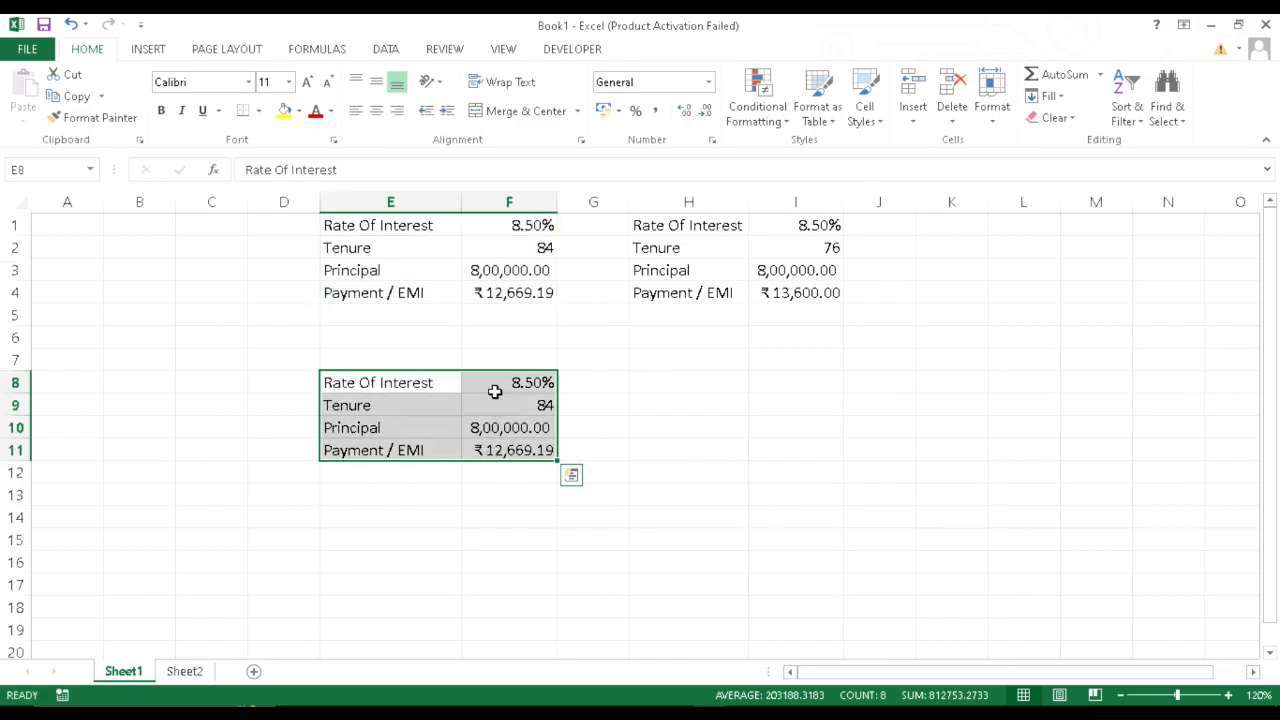
Run Goal Seek to bring the EMI in F11 to 13600 by changing the principal in F10, and accept the solution.
{"action": "left_click", "coordinate": [493, 449]}
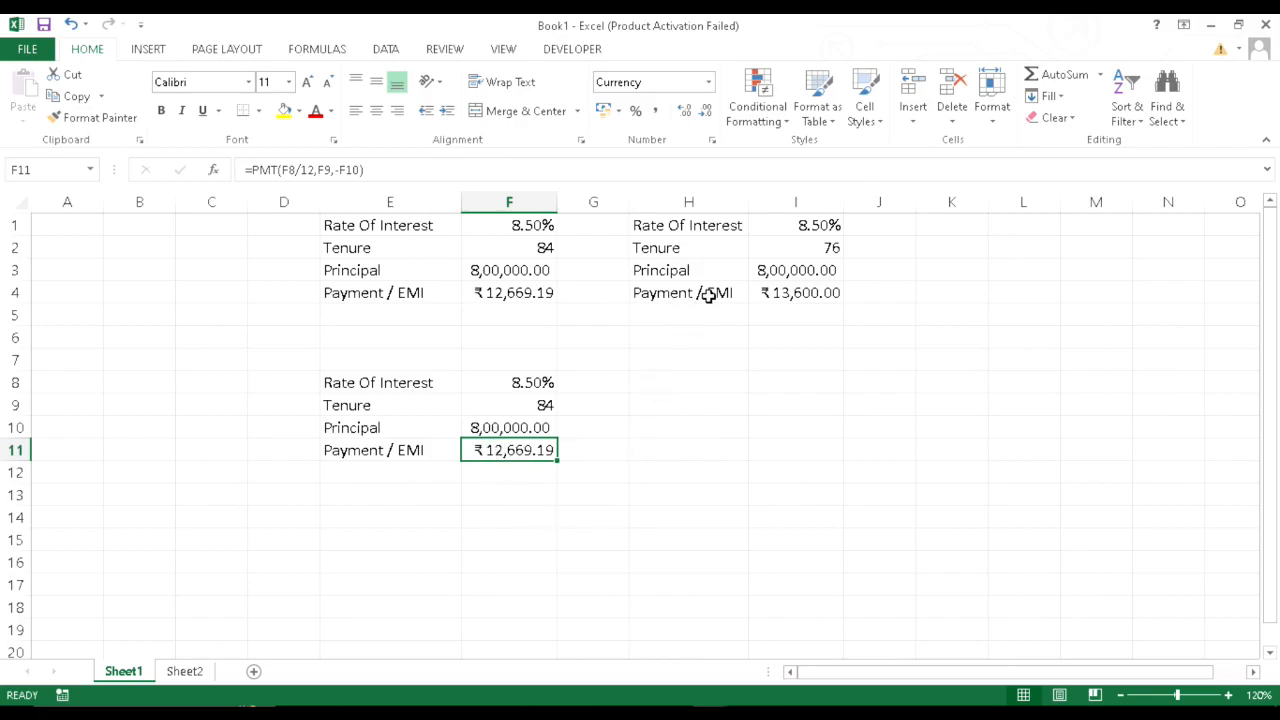
{"action": "left_click", "coordinate": [513, 409]}
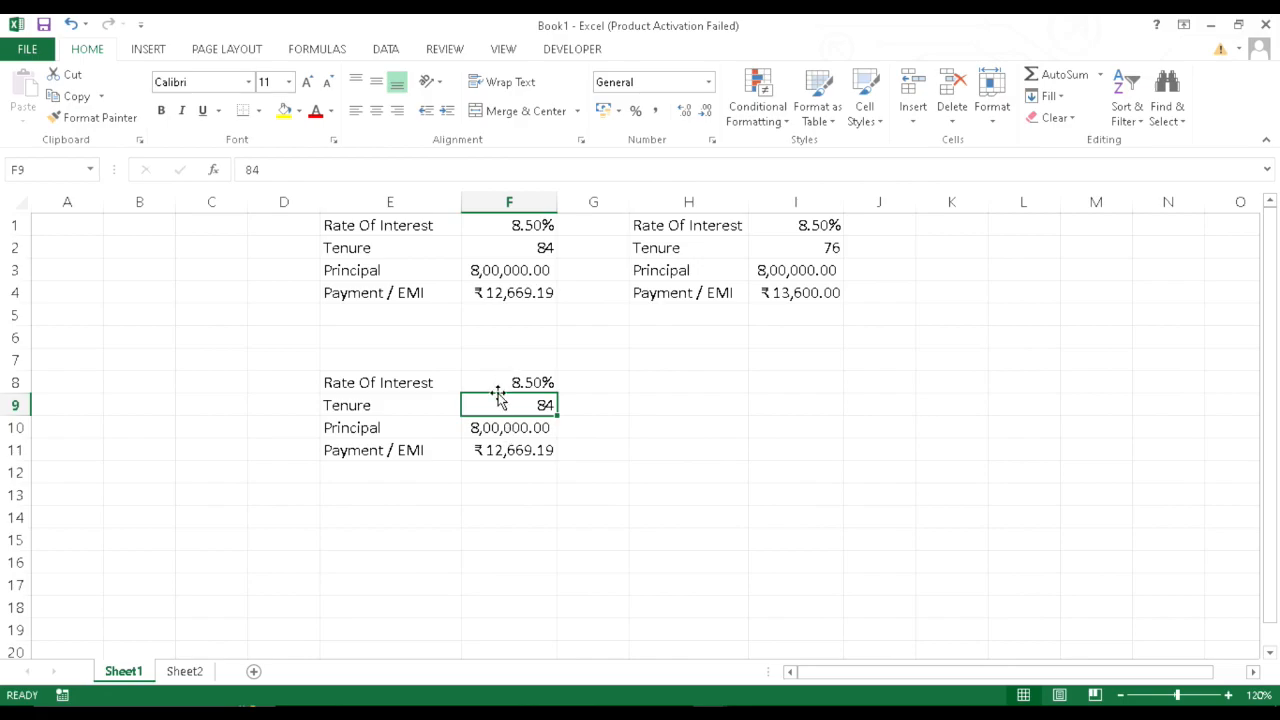
{"action": "left_click", "coordinate": [497, 383]}
{"action": "left_click", "coordinate": [486, 450]}
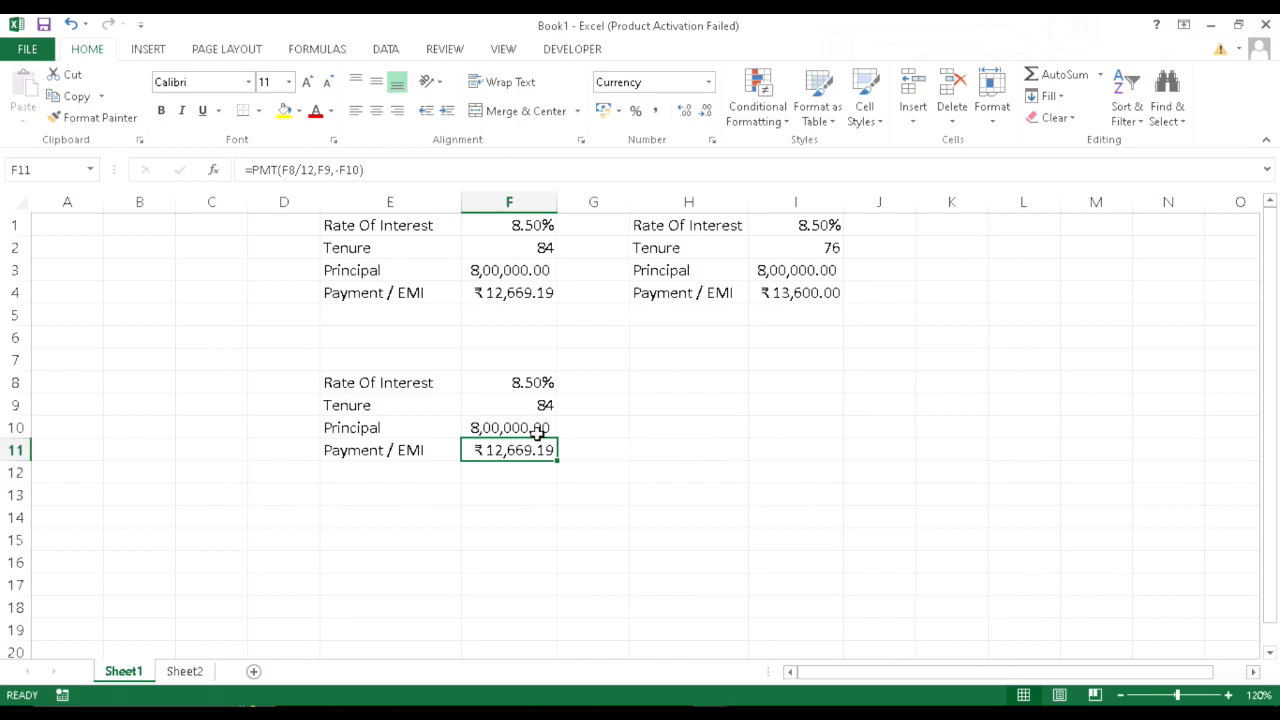
{"action": "left_click", "coordinate": [382, 50]}
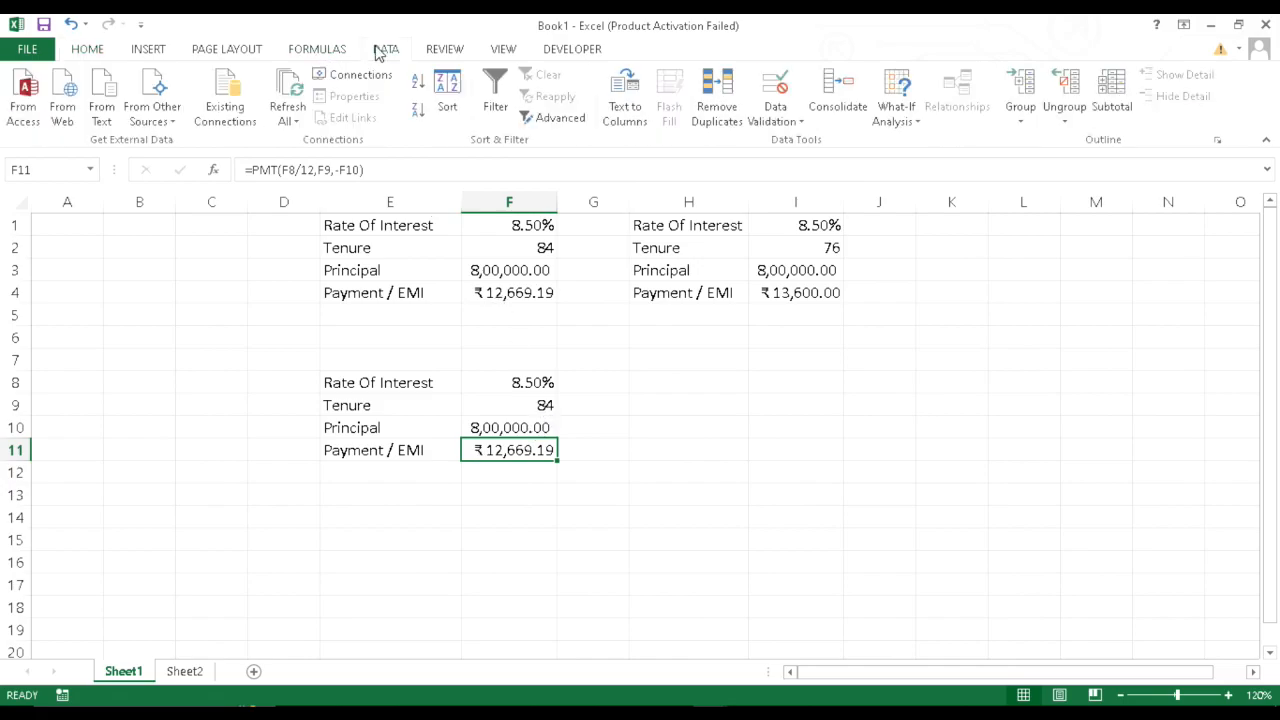
{"action": "left_click", "coordinate": [897, 115]}
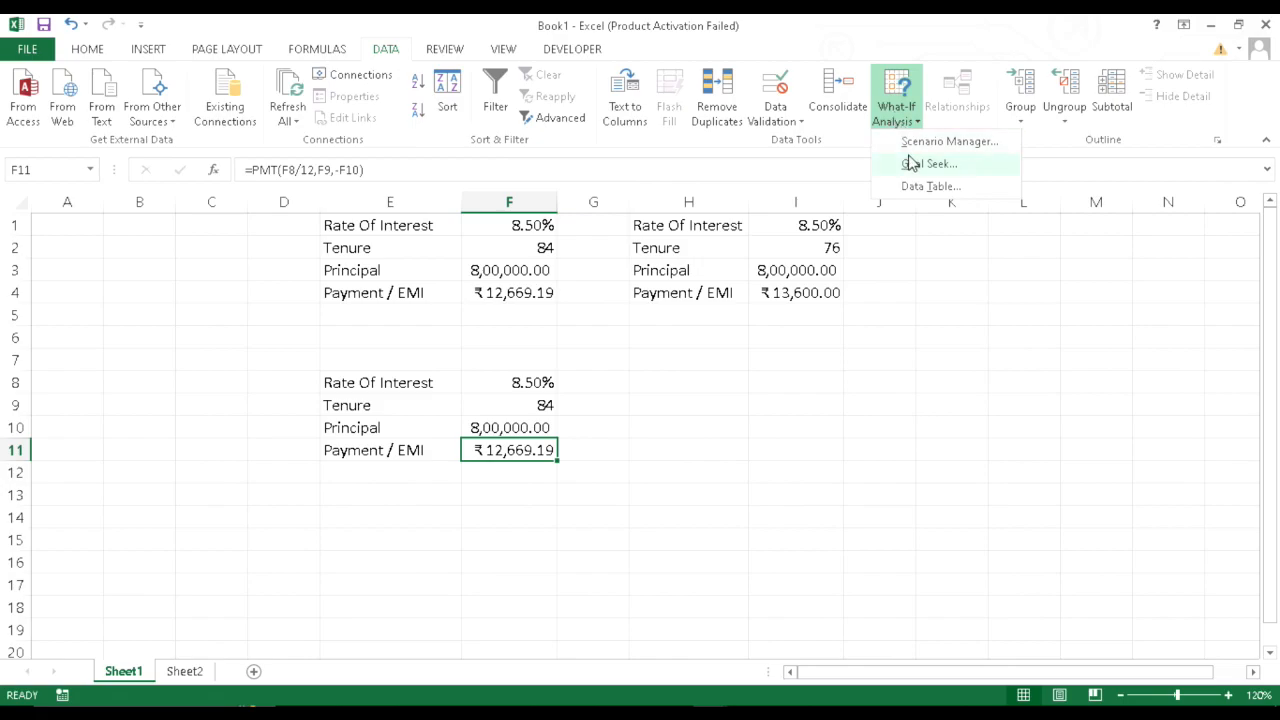
{"action": "left_click", "coordinate": [915, 163]}
{"action": "left_click", "coordinate": [960, 403]}
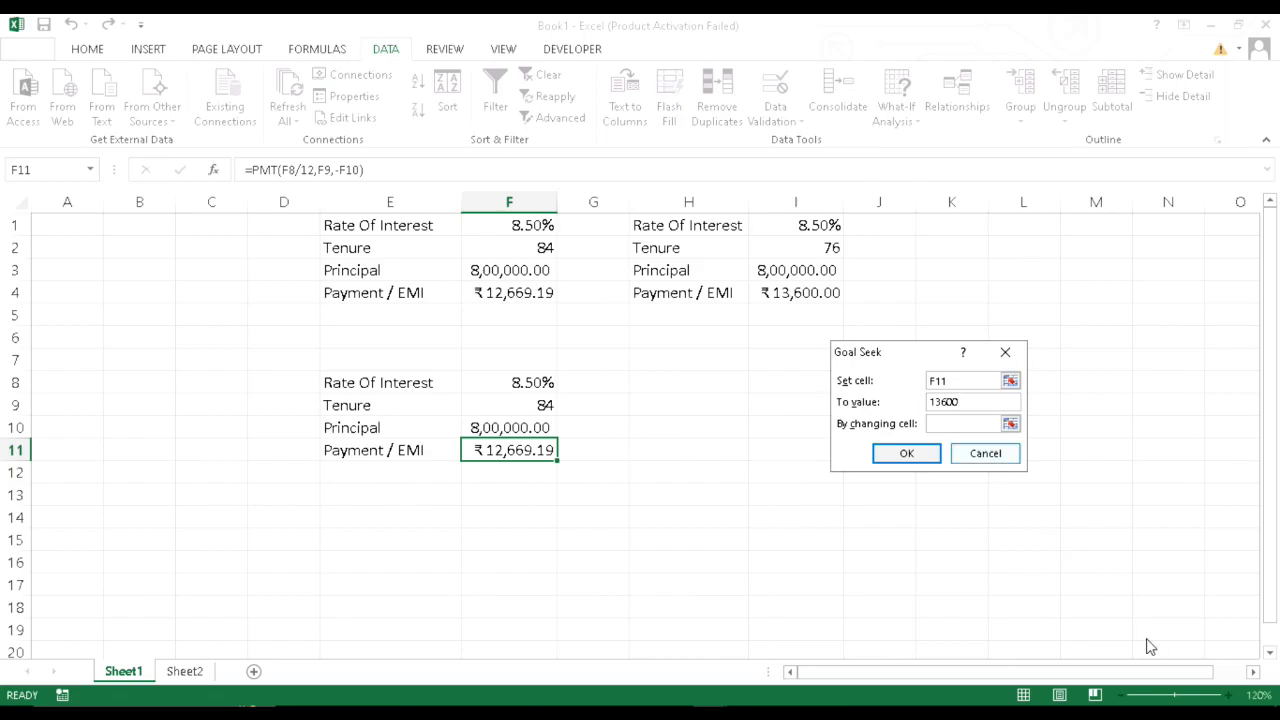
{"action": "left_click", "coordinate": [937, 423]}
{"action": "left_click", "coordinate": [505, 428]}
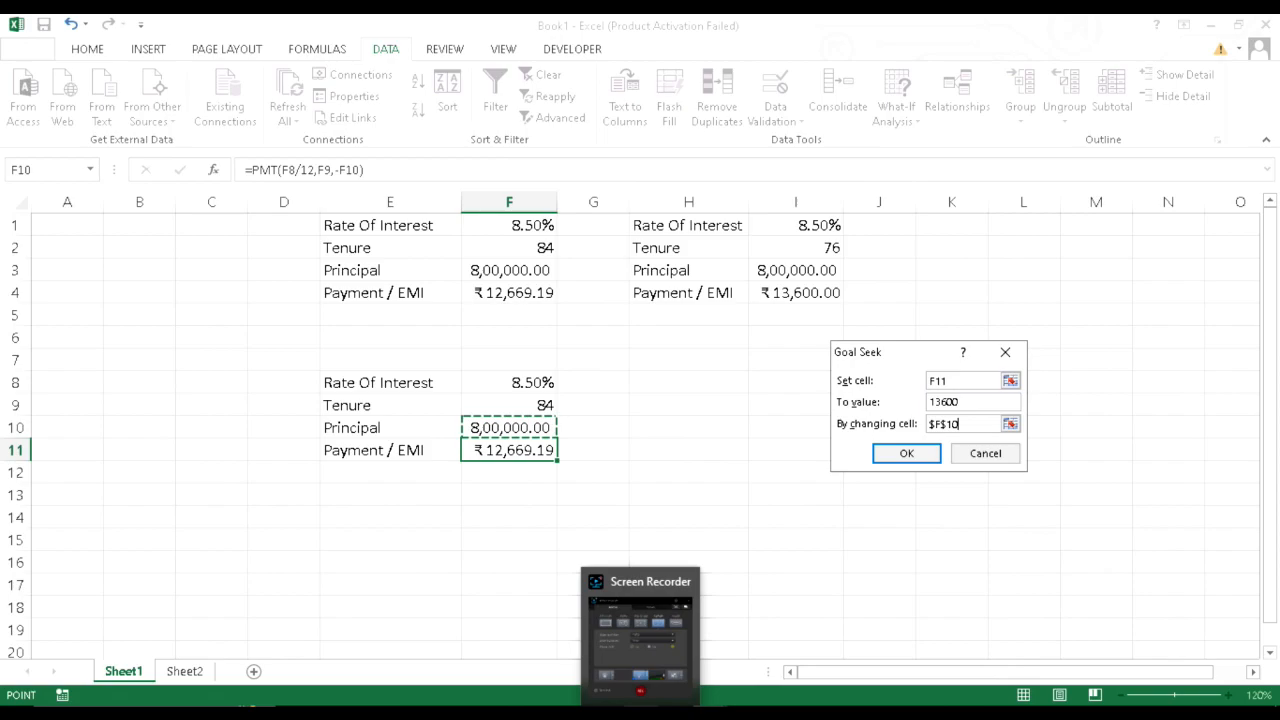
{"action": "left_click", "coordinate": [890, 456]}
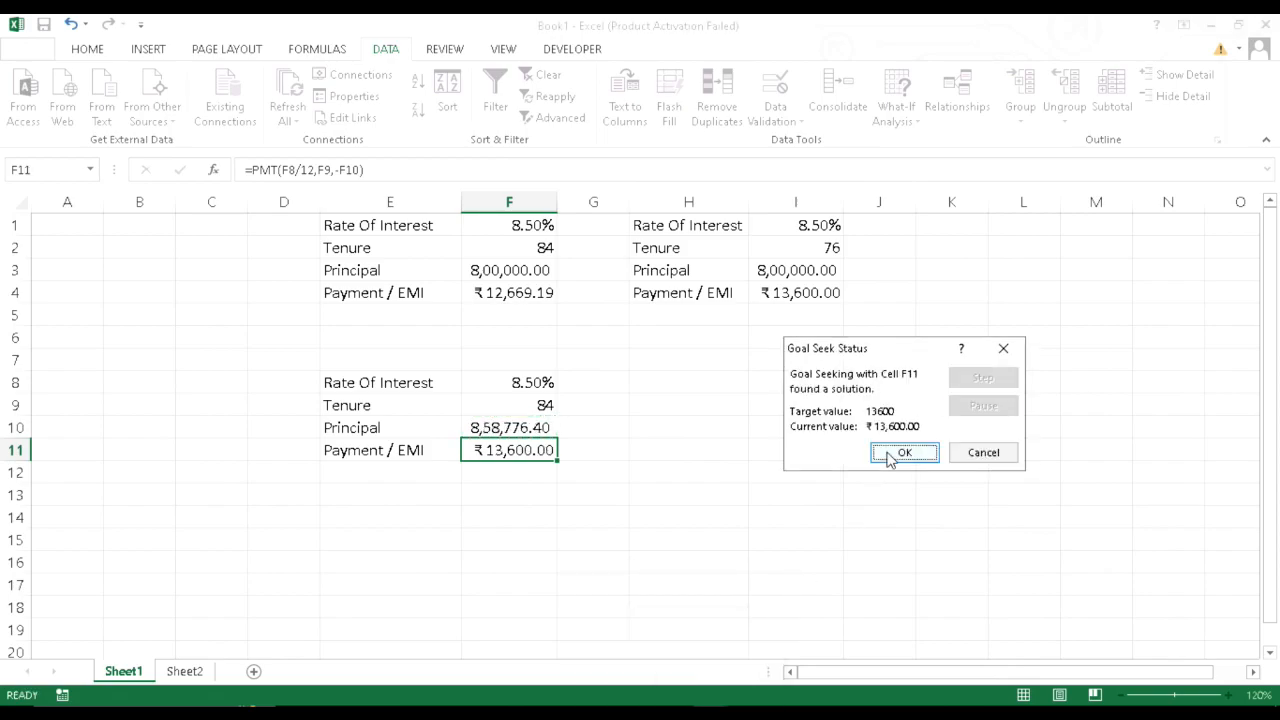
{"action": "left_click", "coordinate": [890, 456]}
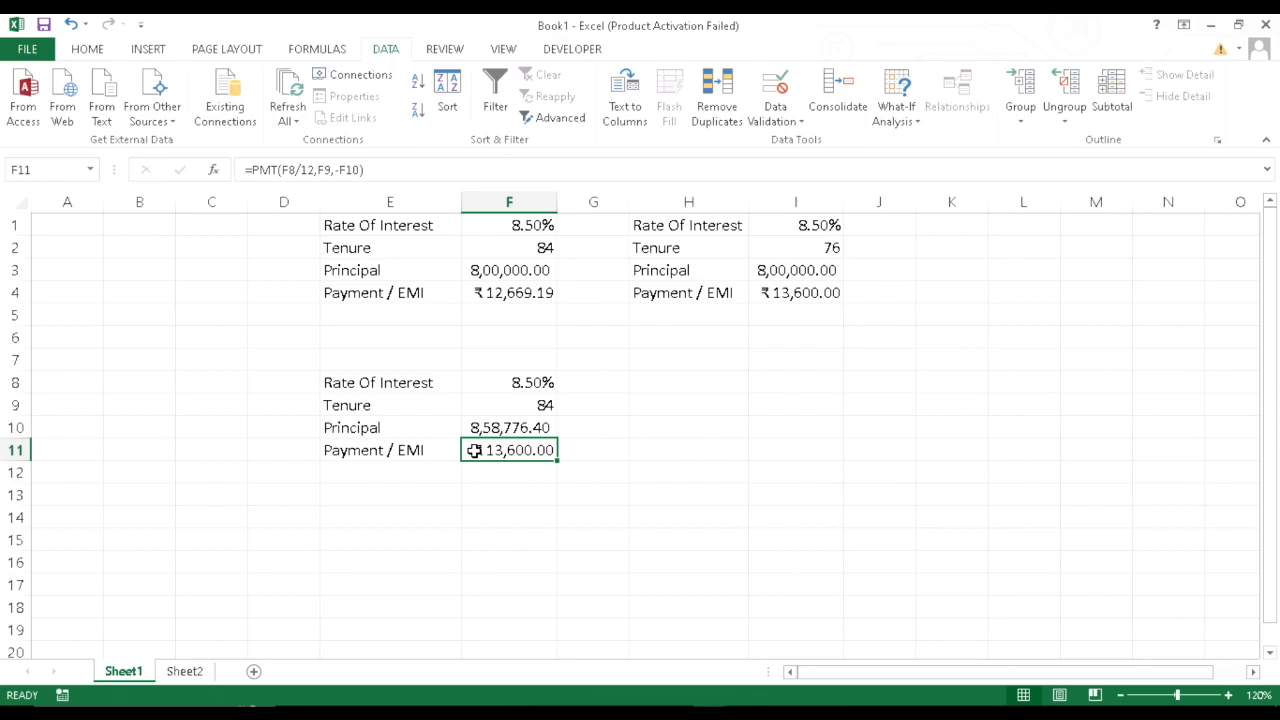
{"action": "left_click", "coordinate": [464, 426]}
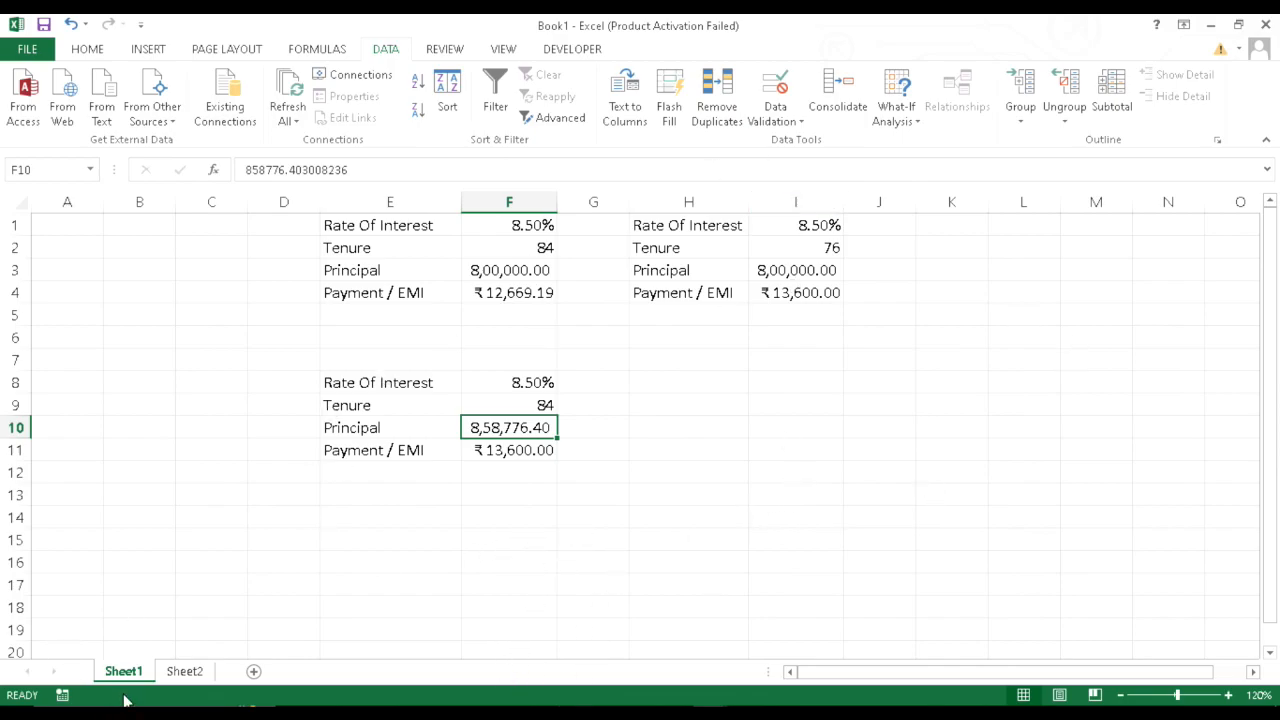
Examine the Unit Test 1 to 8 mark cells in E7:E14 and the AVERAGE formula in E15 on Sheet2.
{"action": "left_click", "coordinate": [178, 674]}
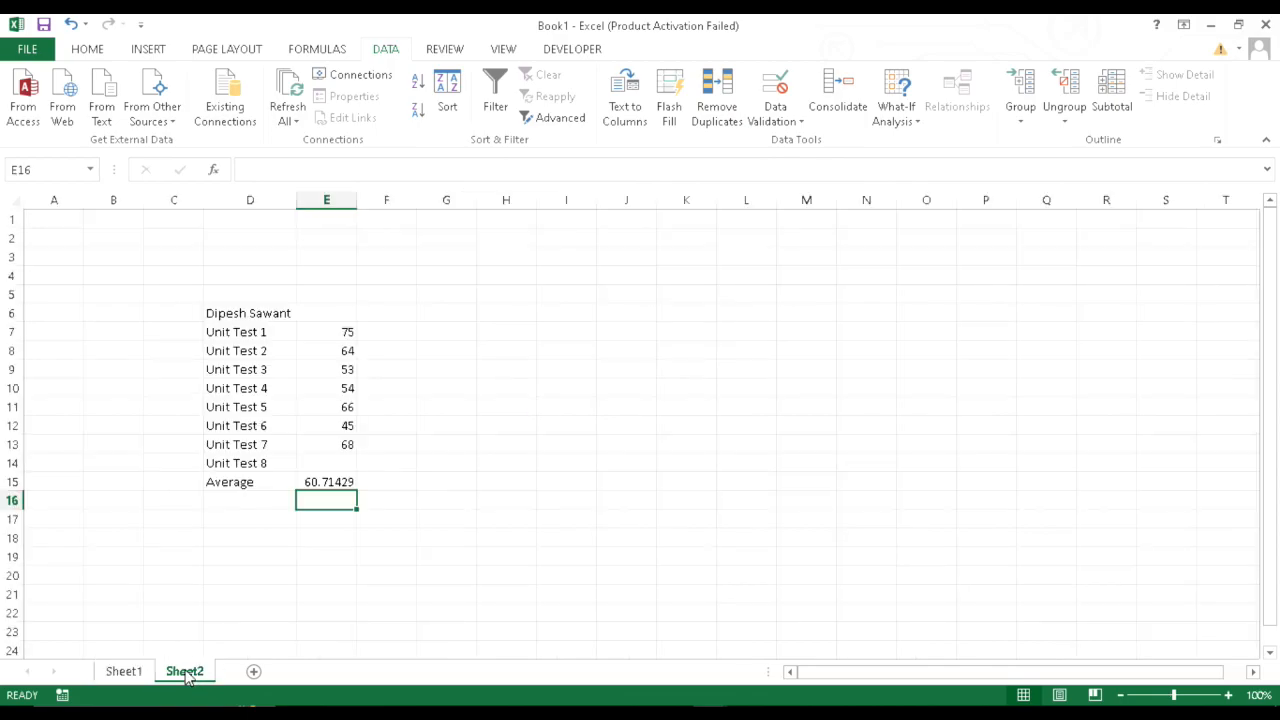
{"action": "left_click", "coordinate": [314, 481]}
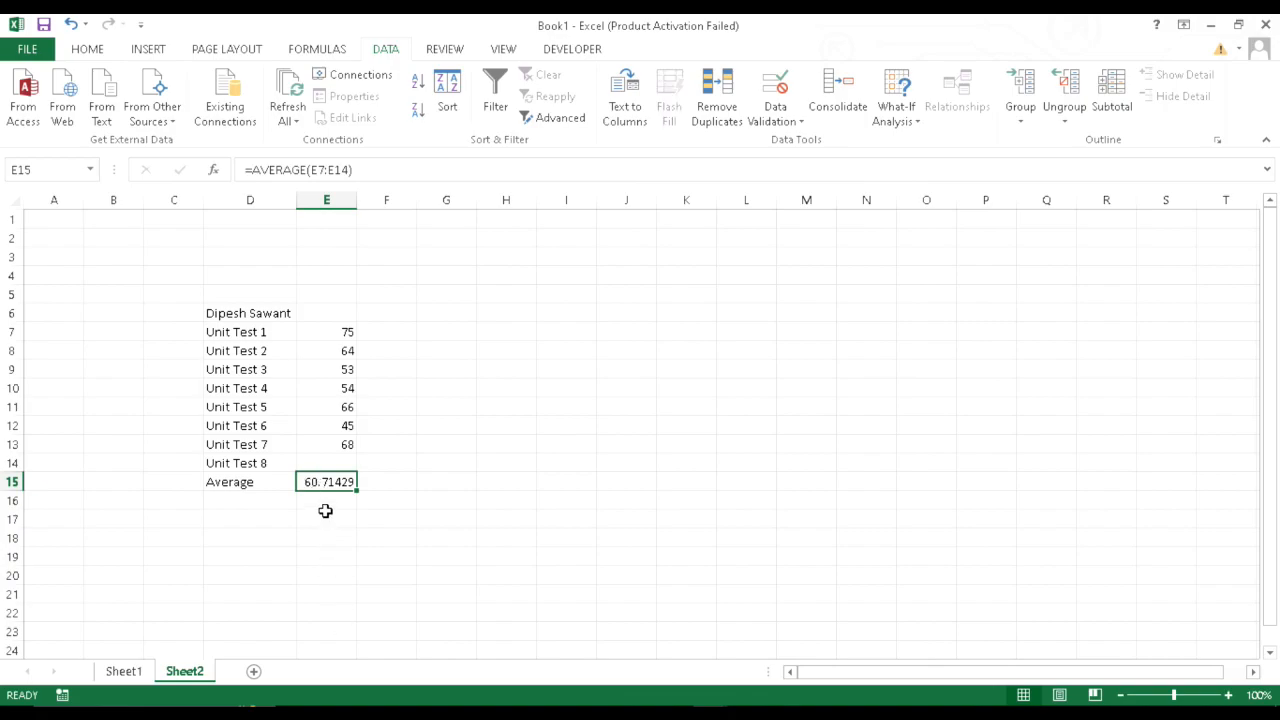
{"action": "left_click", "coordinate": [237, 313]}
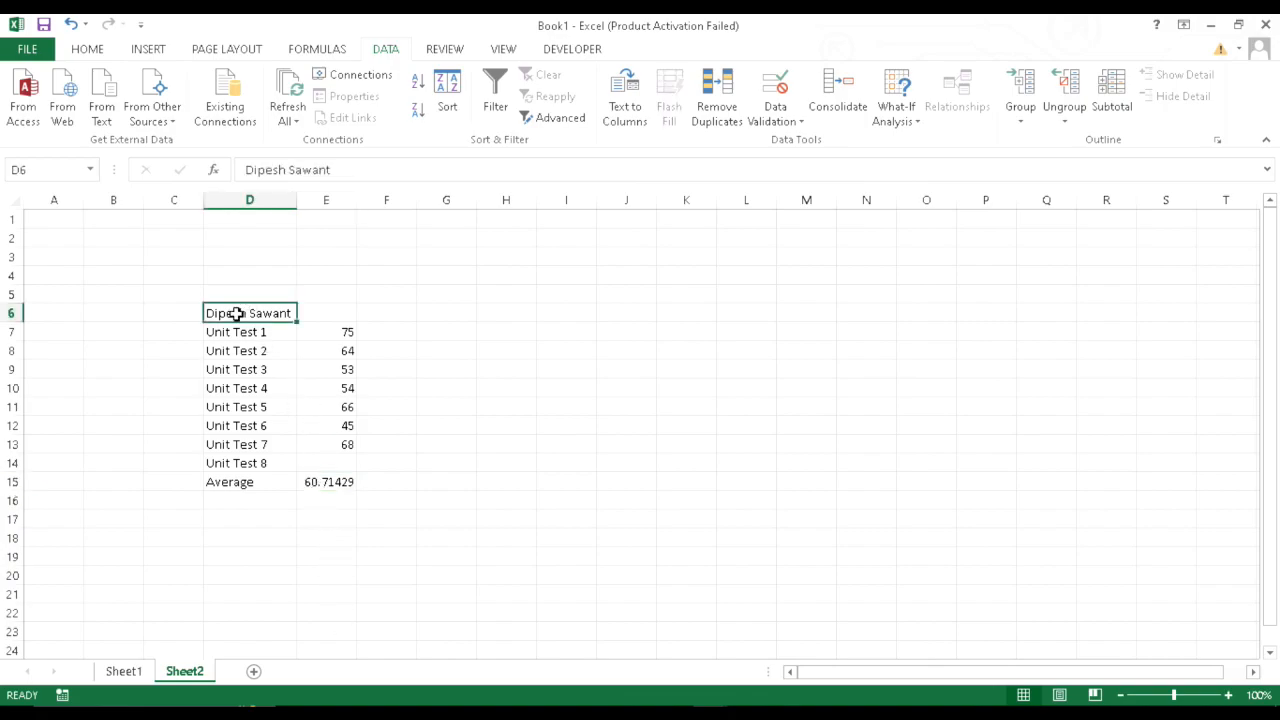
{"action": "left_click", "coordinate": [245, 335]}
{"action": "left_click_drag", "start_coordinate": [296, 333], "coordinate": [325, 457]}
{"action": "left_click", "coordinate": [323, 457]}
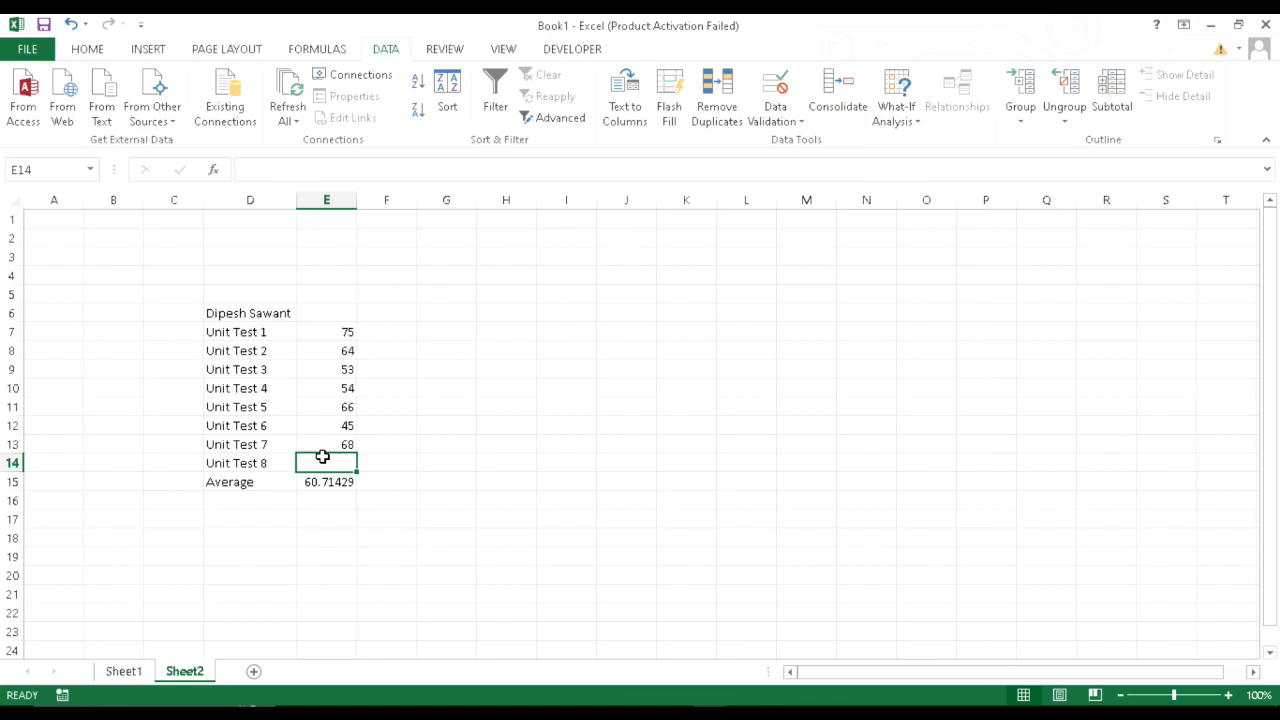
{"action": "scroll", "coordinate": [303, 528], "scroll_direction": "down", "scroll_amount": 1}
{"action": "scroll", "coordinate": [306, 477], "scroll_direction": "up", "scroll_amount": 1}
{"action": "scroll", "coordinate": [317, 457], "scroll_direction": "down", "scroll_amount": 1}
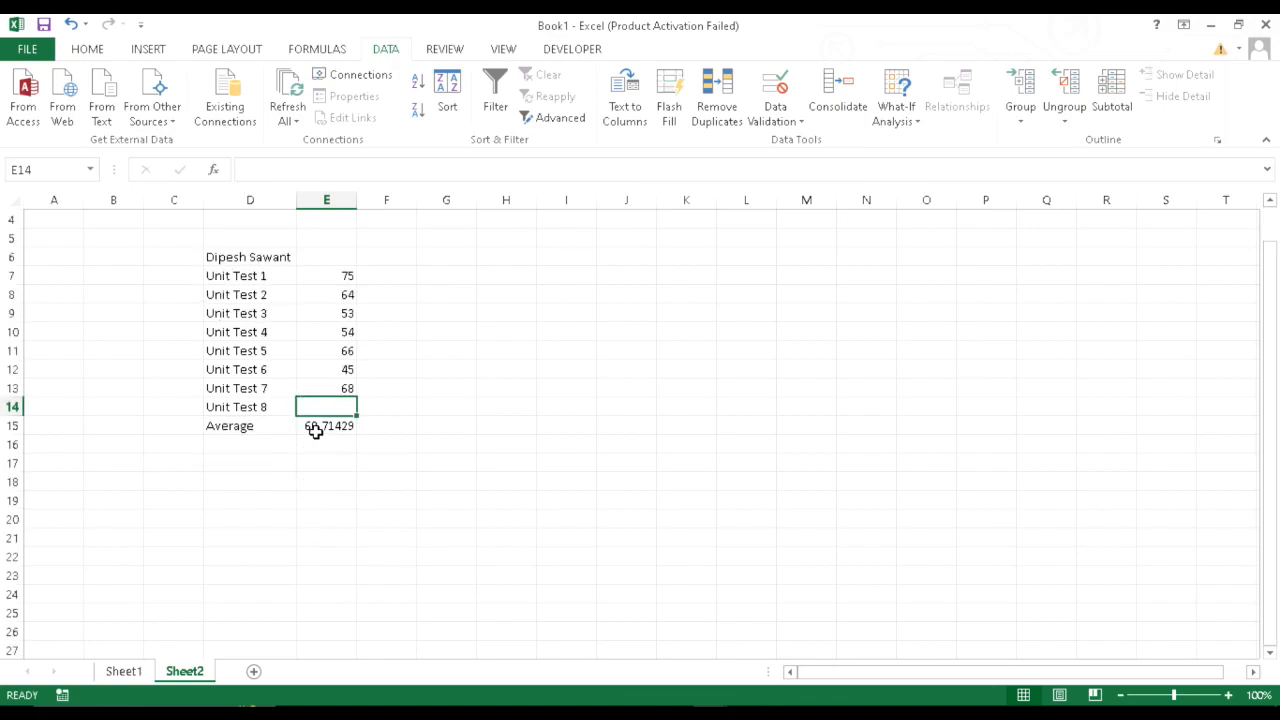
Enter 62.30 in G15 on Sheet2 as the target average beside the Average row.
{"action": "left_click", "coordinate": [318, 433]}
{"action": "left_click", "coordinate": [448, 419]}
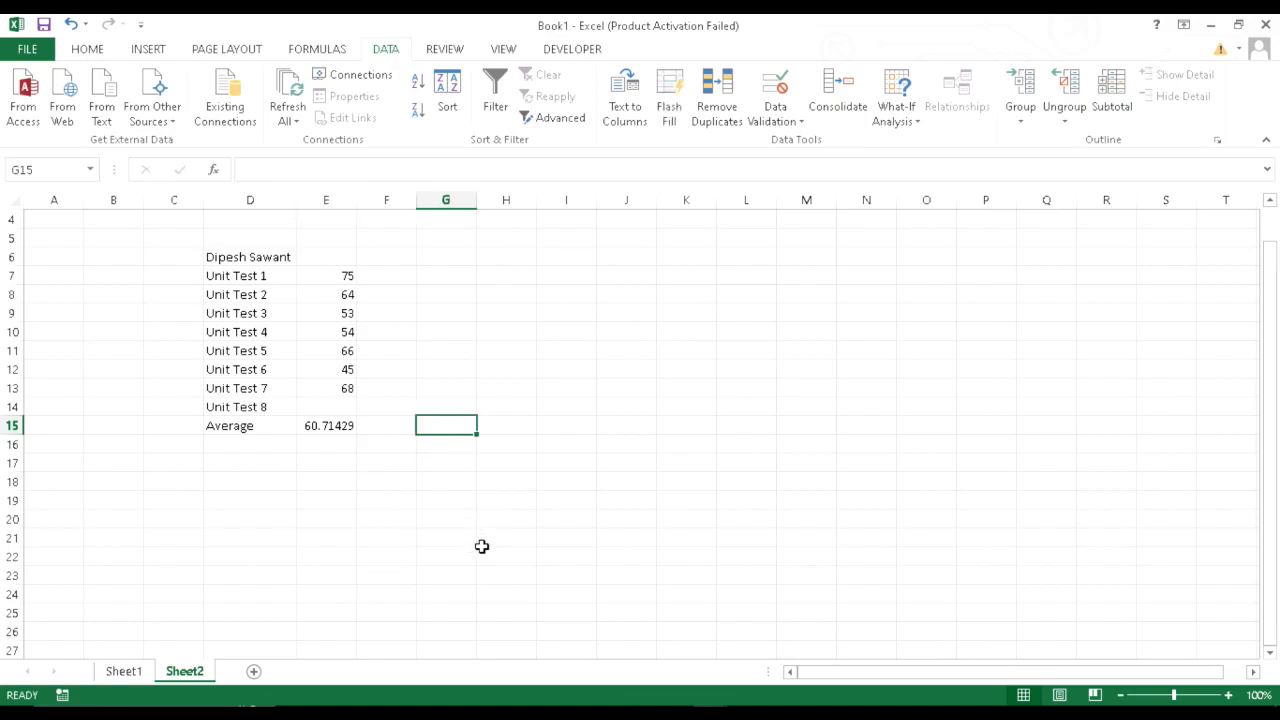
{"action": "type", "text": "62."}
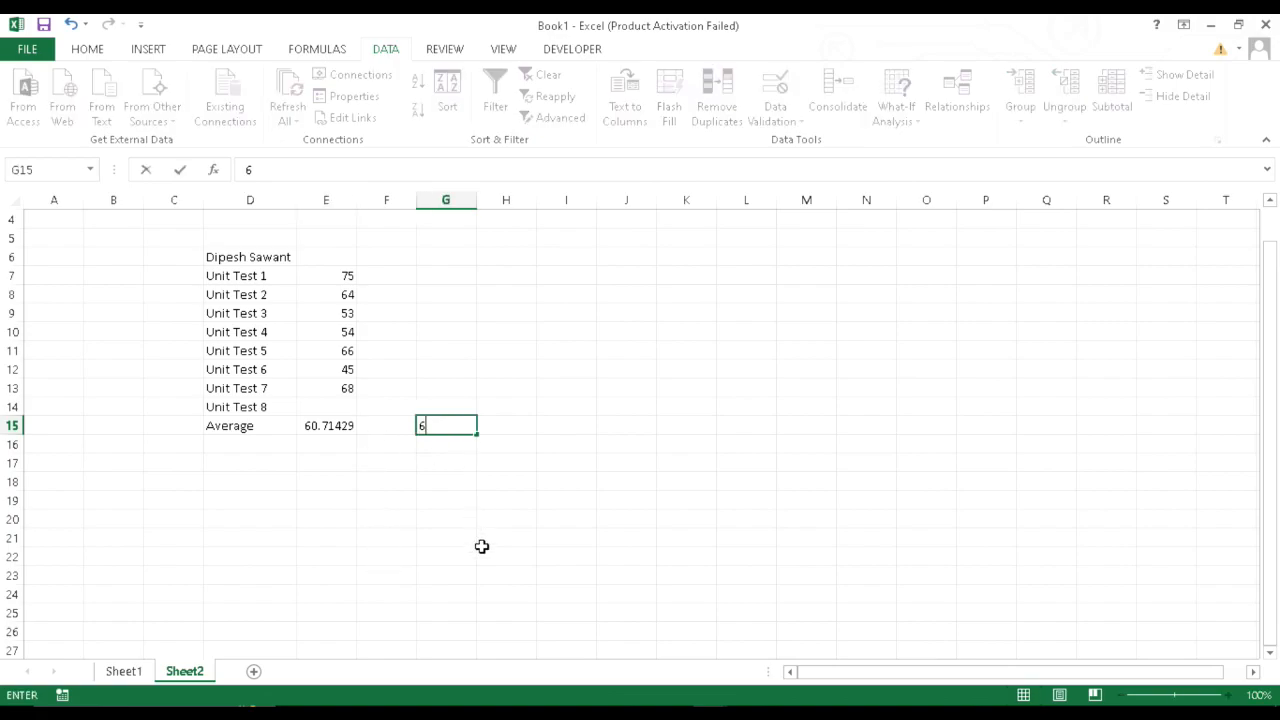
{"action": "scroll", "coordinate": [481, 546], "scroll_direction": "up", "scroll_amount": 1}
{"action": "type", "text": "30"}
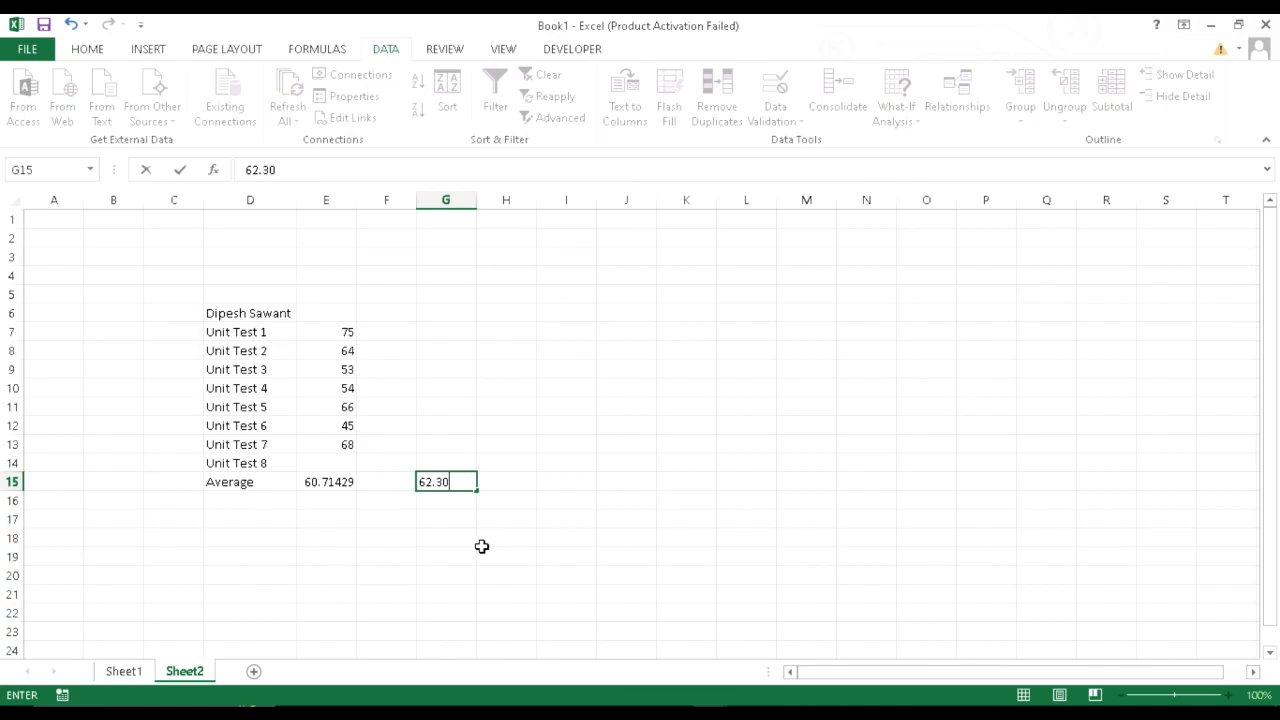
{"action": "key", "text": "Return"}
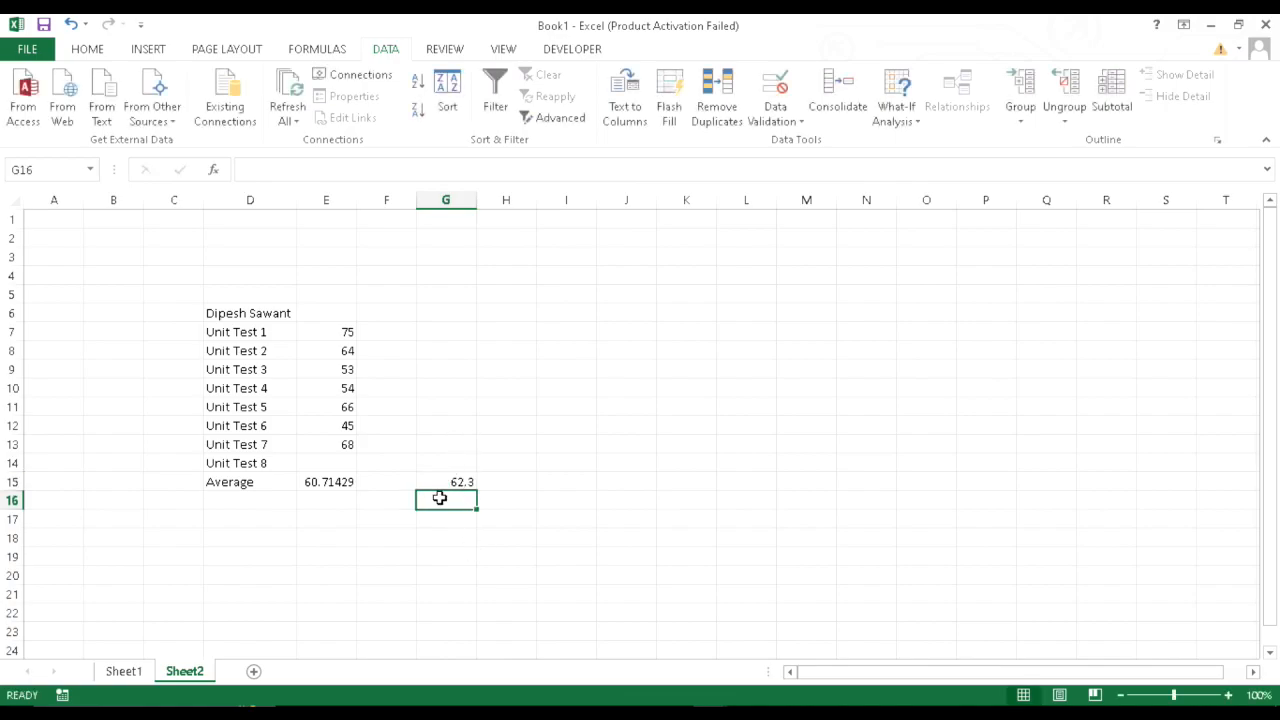
Review the target average in G15, the Unit Test 8 cell E14 and the AVERAGE formula's range in E15.
{"action": "left_click", "coordinate": [439, 478]}
{"action": "left_click", "coordinate": [343, 482]}
{"action": "left_click", "coordinate": [308, 460]}
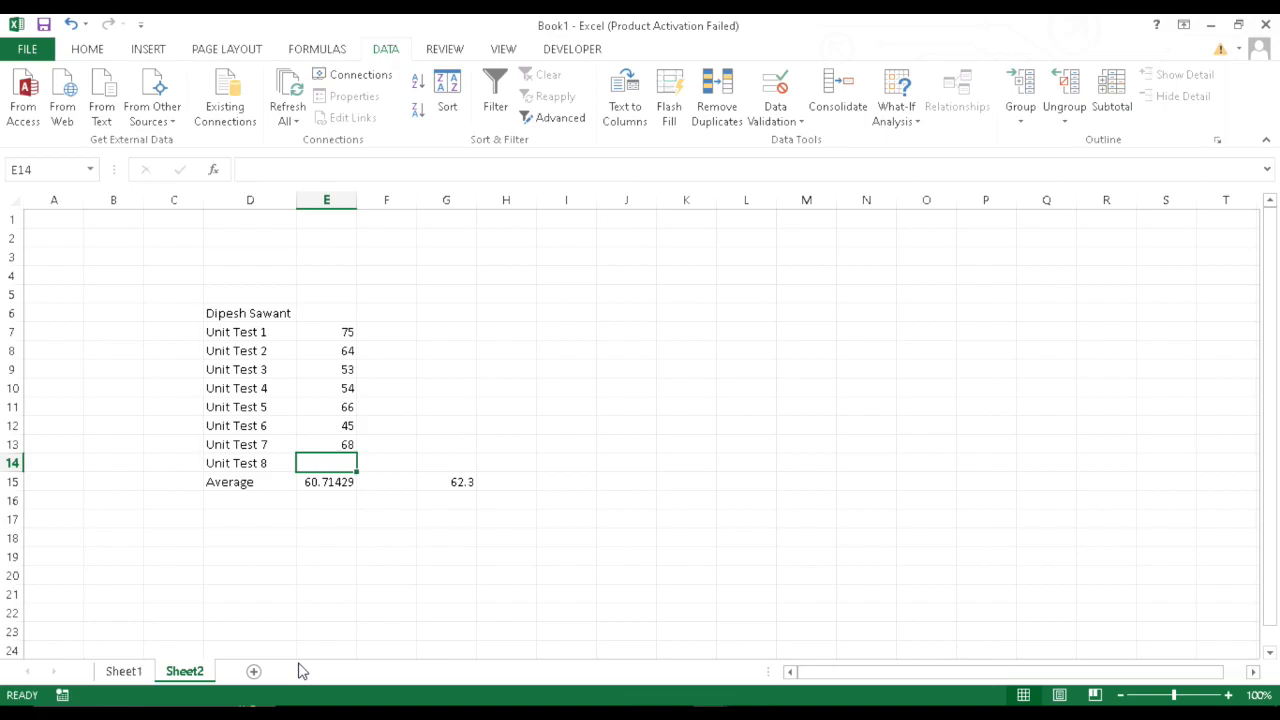
{"action": "left_click", "coordinate": [324, 482]}
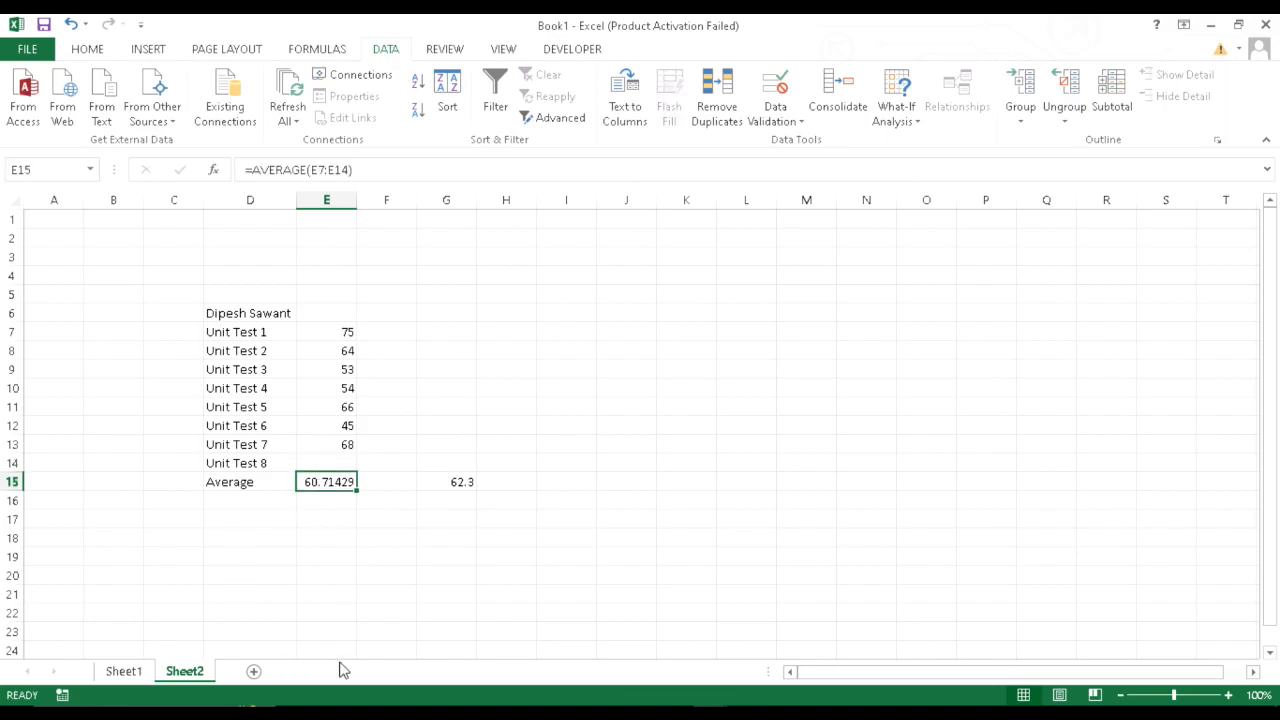
{"action": "double_click", "coordinate": [303, 482]}
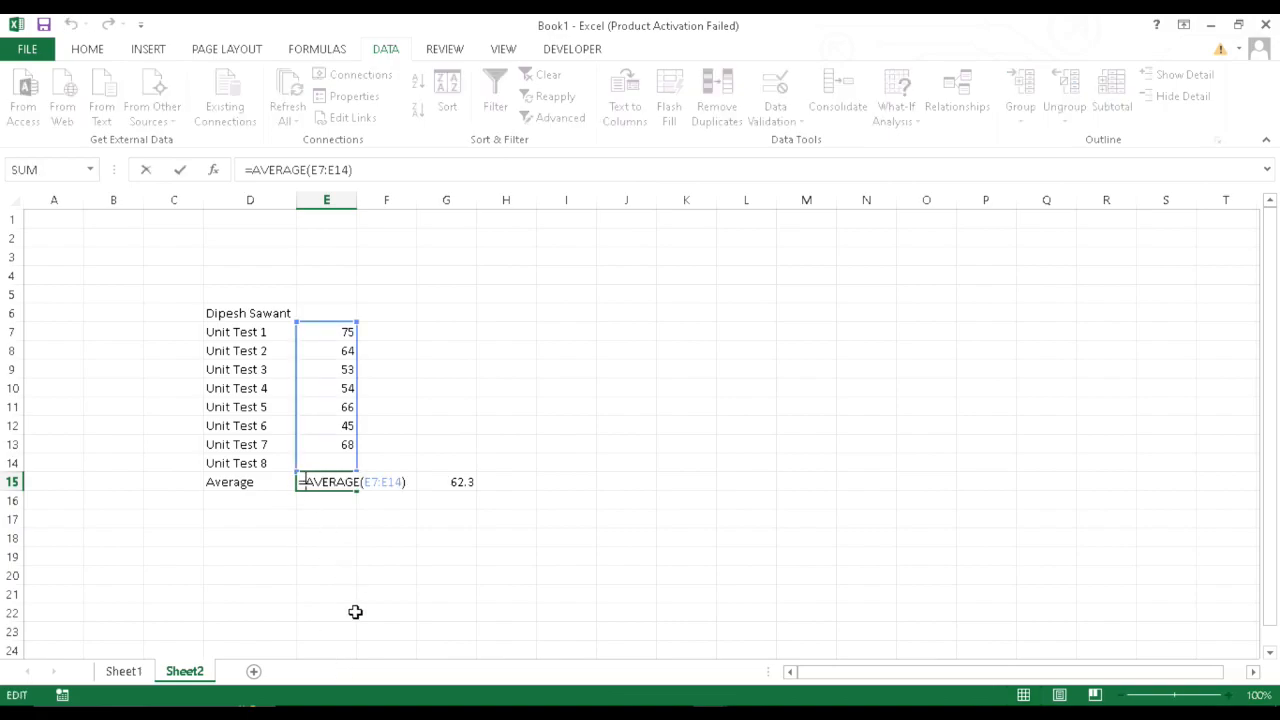
{"action": "key", "text": "Escape"}
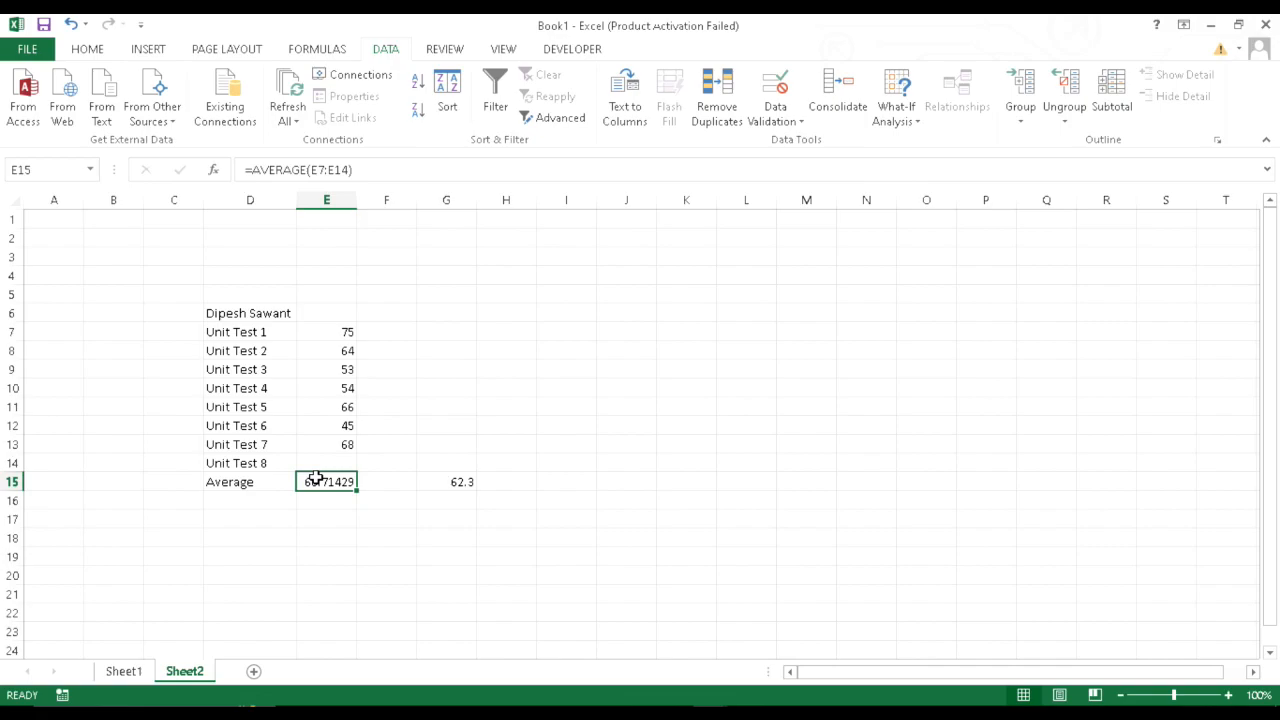
Run Goal Seek to bring the average in E15 to 62.30 by changing the Unit Test 8 mark in E14, and accept the solution.
{"action": "left_click", "coordinate": [899, 120]}
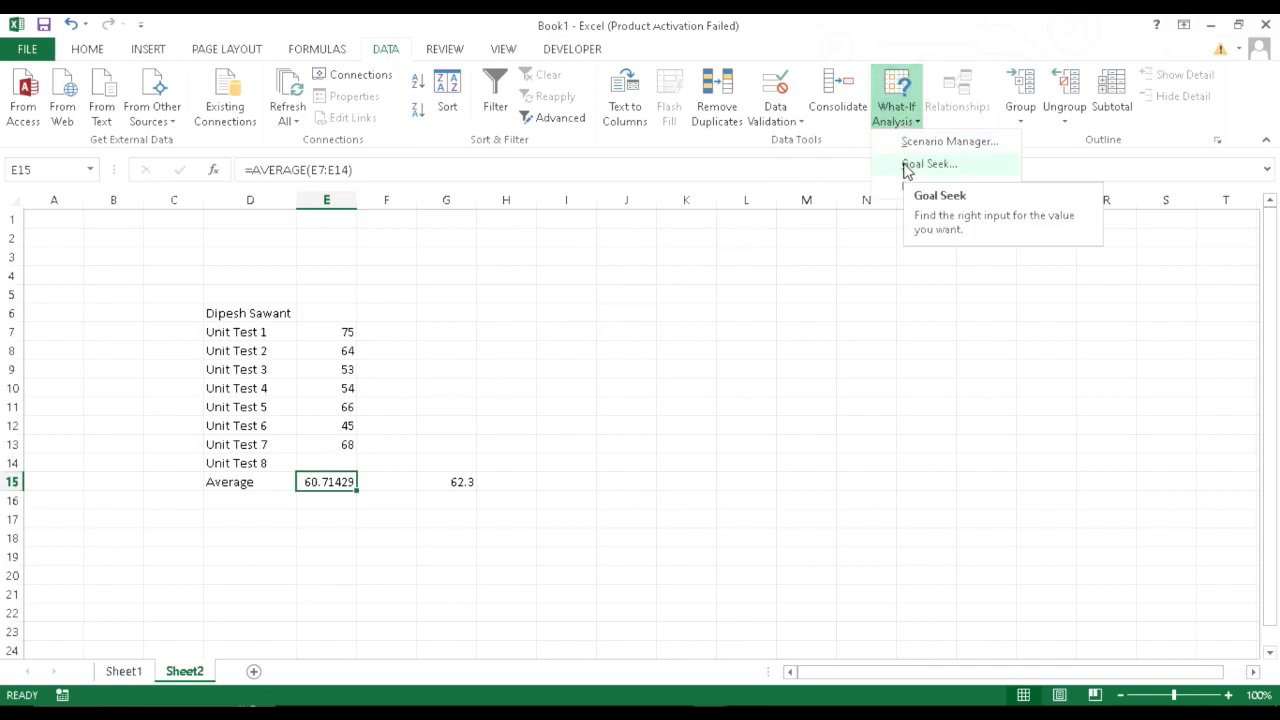
{"action": "left_click", "coordinate": [903, 166]}
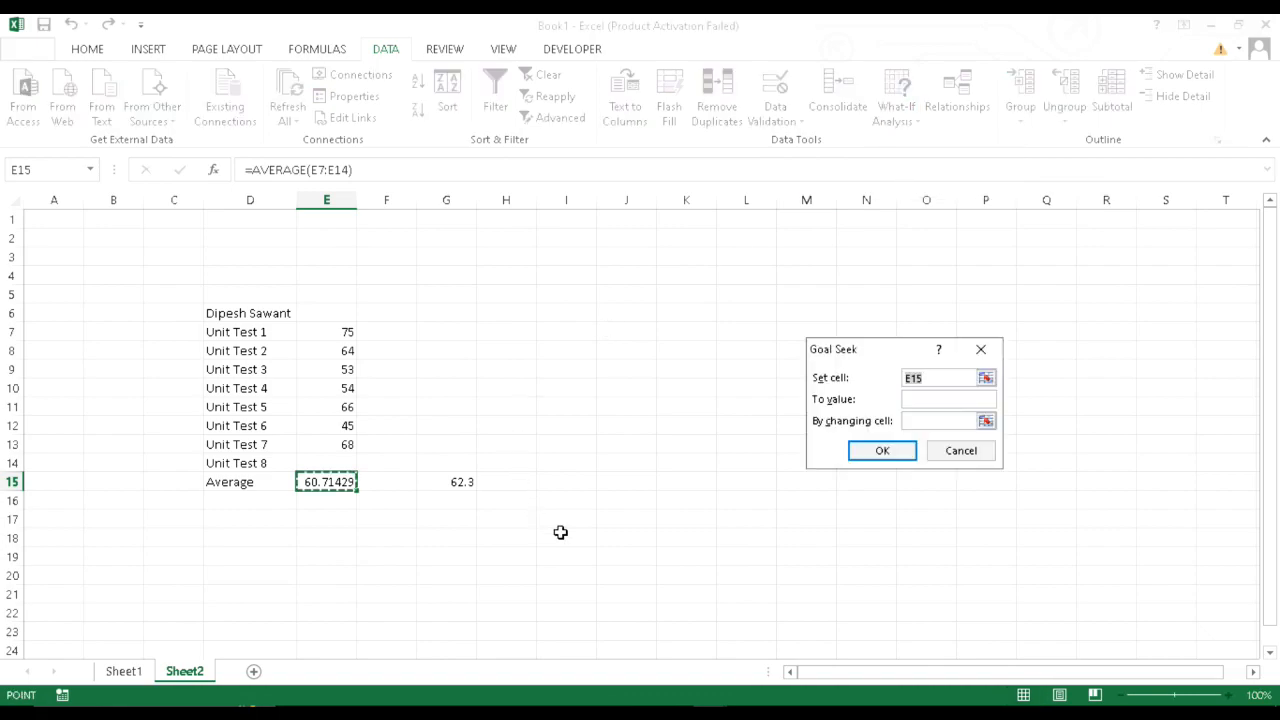
{"action": "left_click", "coordinate": [938, 398]}
{"action": "type", "text": "62"}
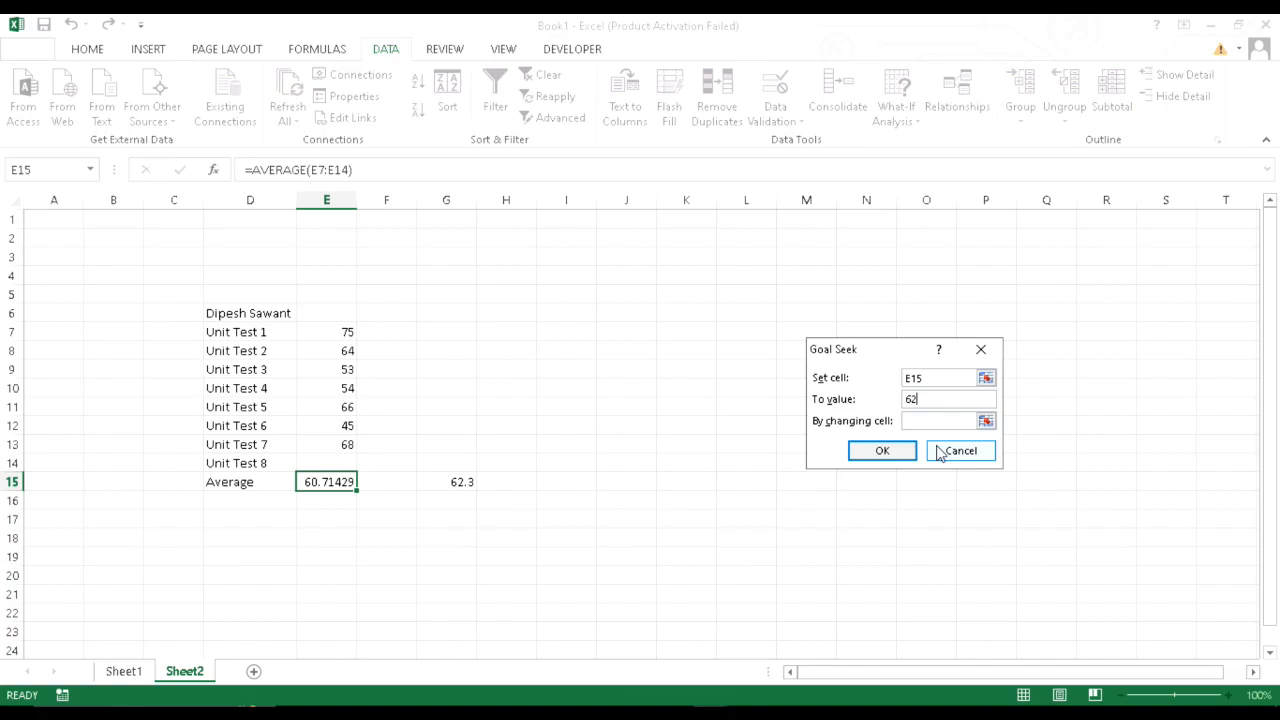
{"action": "type", "text": ".30"}
{"action": "left_click", "coordinate": [937, 422]}
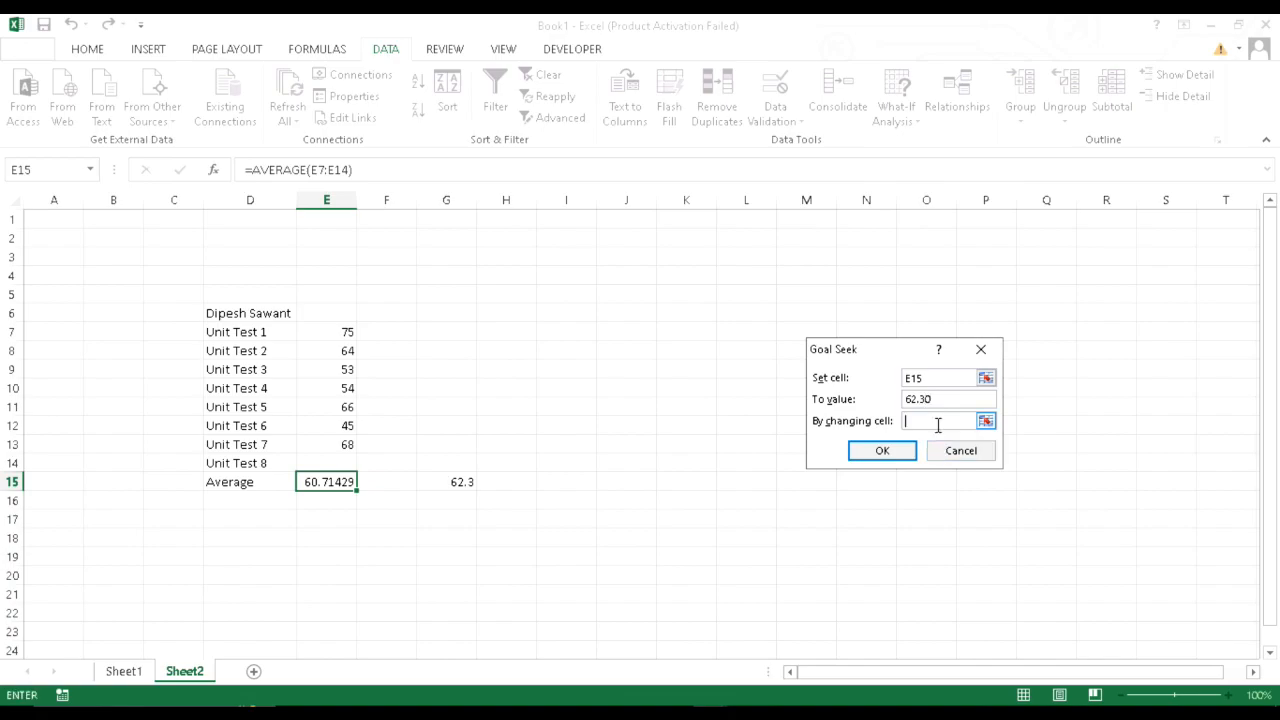
{"action": "left_click", "coordinate": [331, 467]}
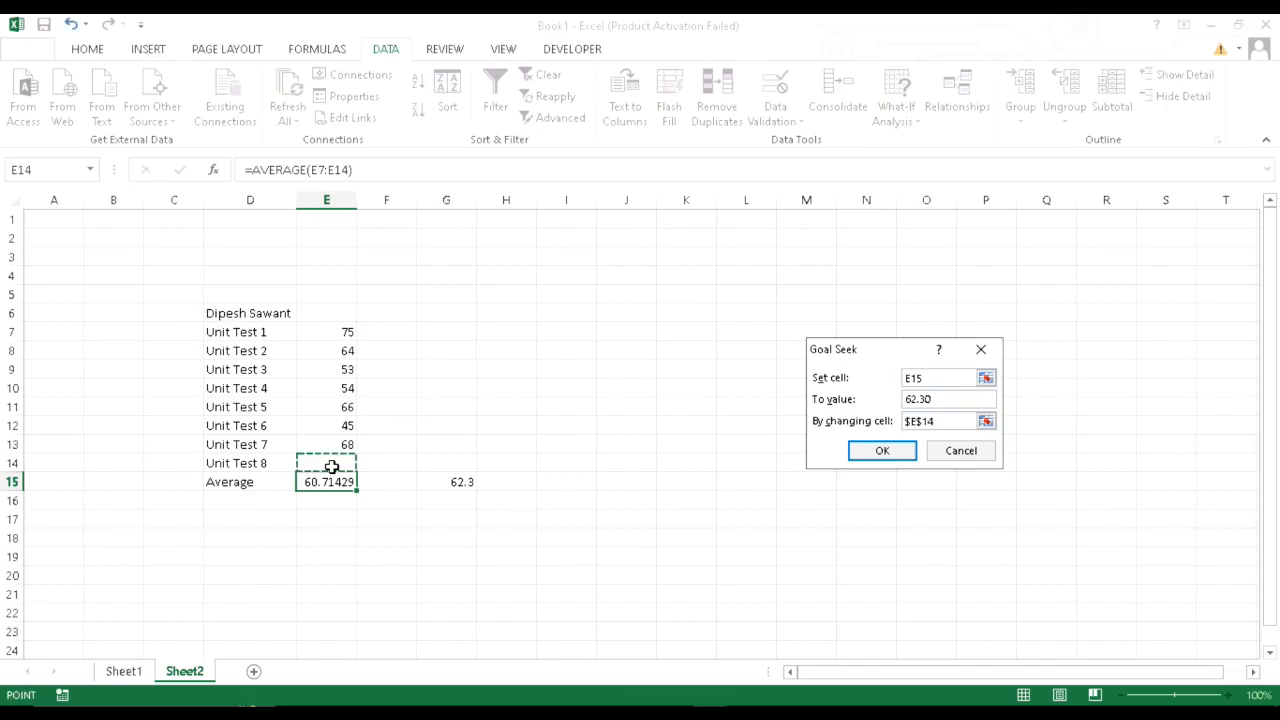
{"action": "left_click", "coordinate": [890, 457]}
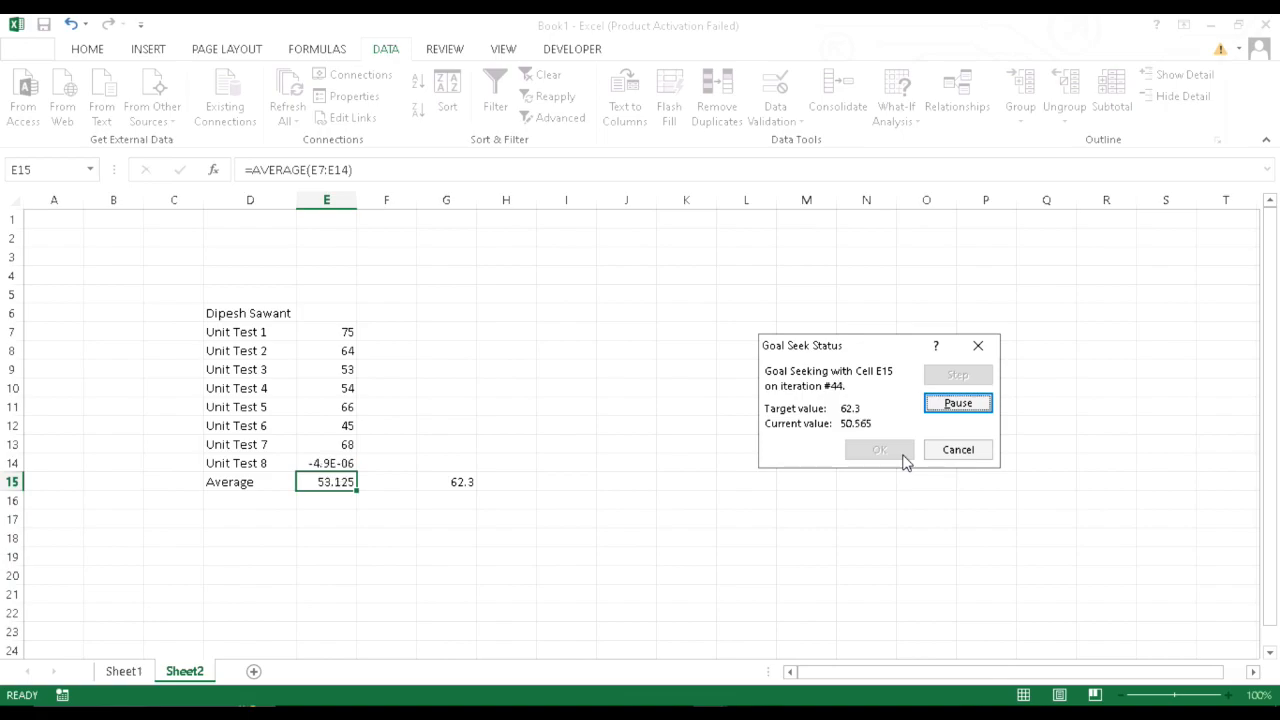
{"action": "left_click", "coordinate": [903, 458]}
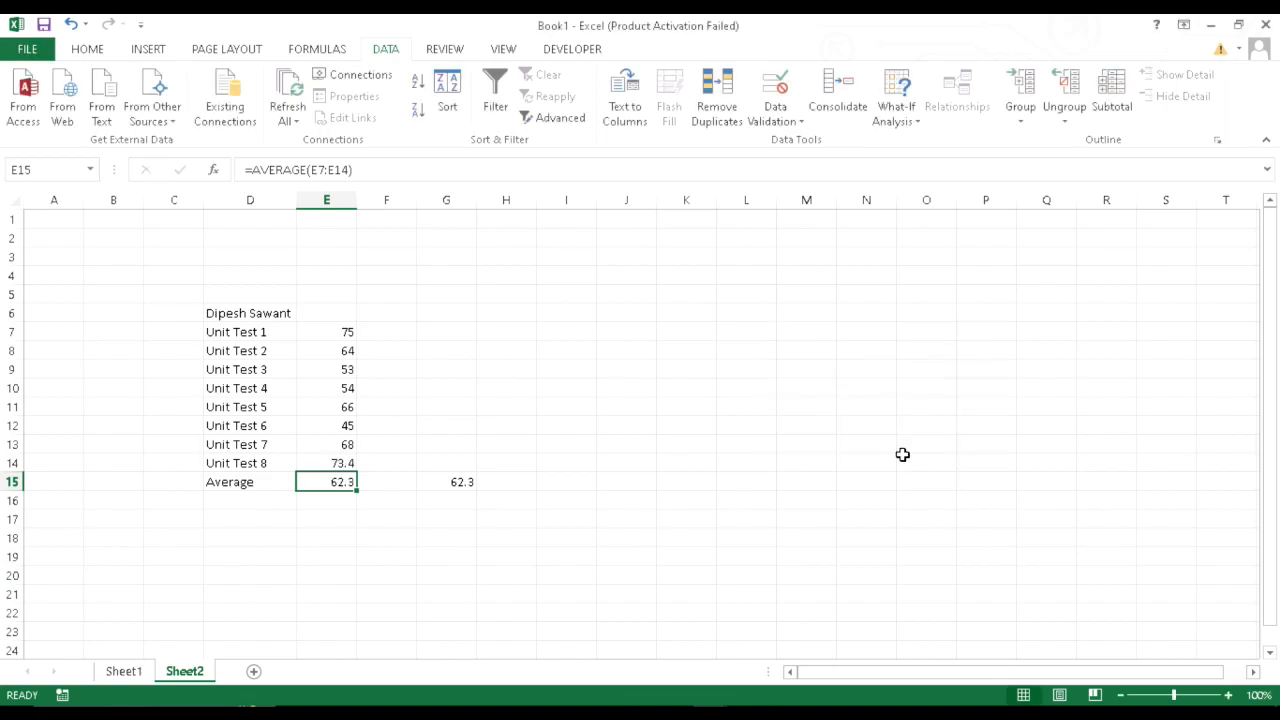
Review the solved Unit Test 8 mark in E14 on Sheet2 and the Goal Seek loan tables on Sheet1.
{"action": "left_click", "coordinate": [318, 462]}
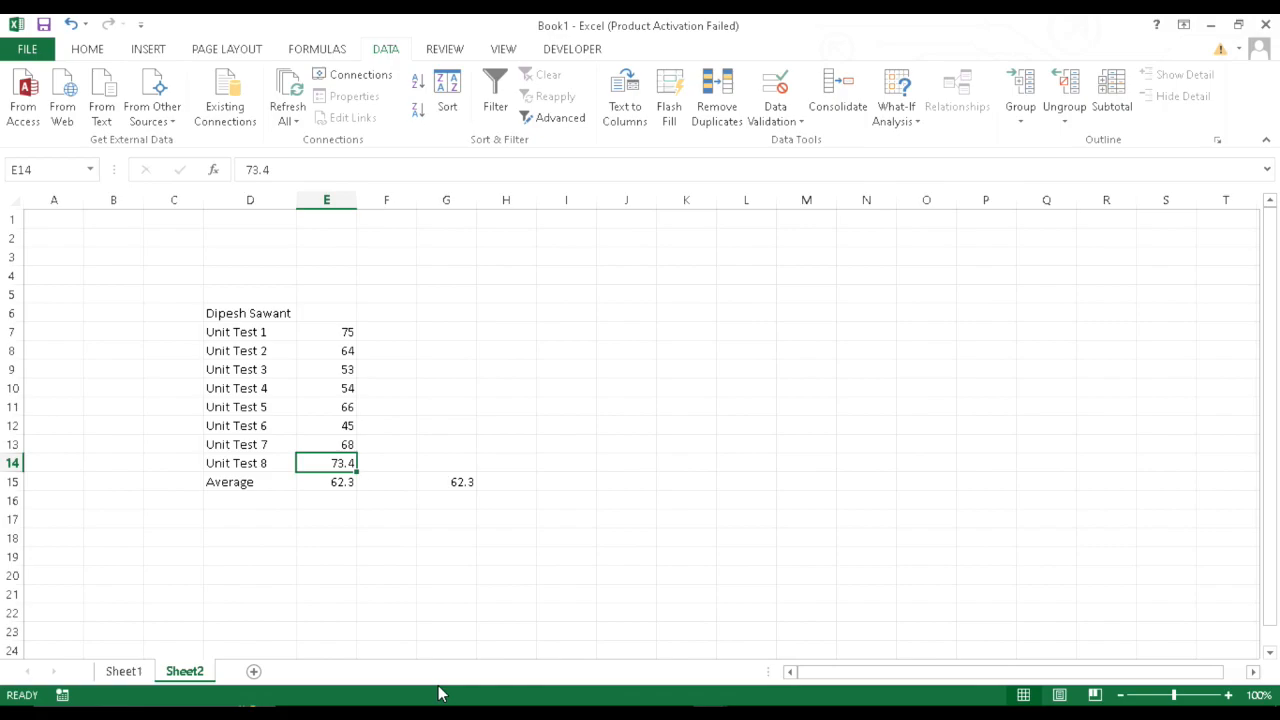
{"action": "left_click", "coordinate": [118, 677]}
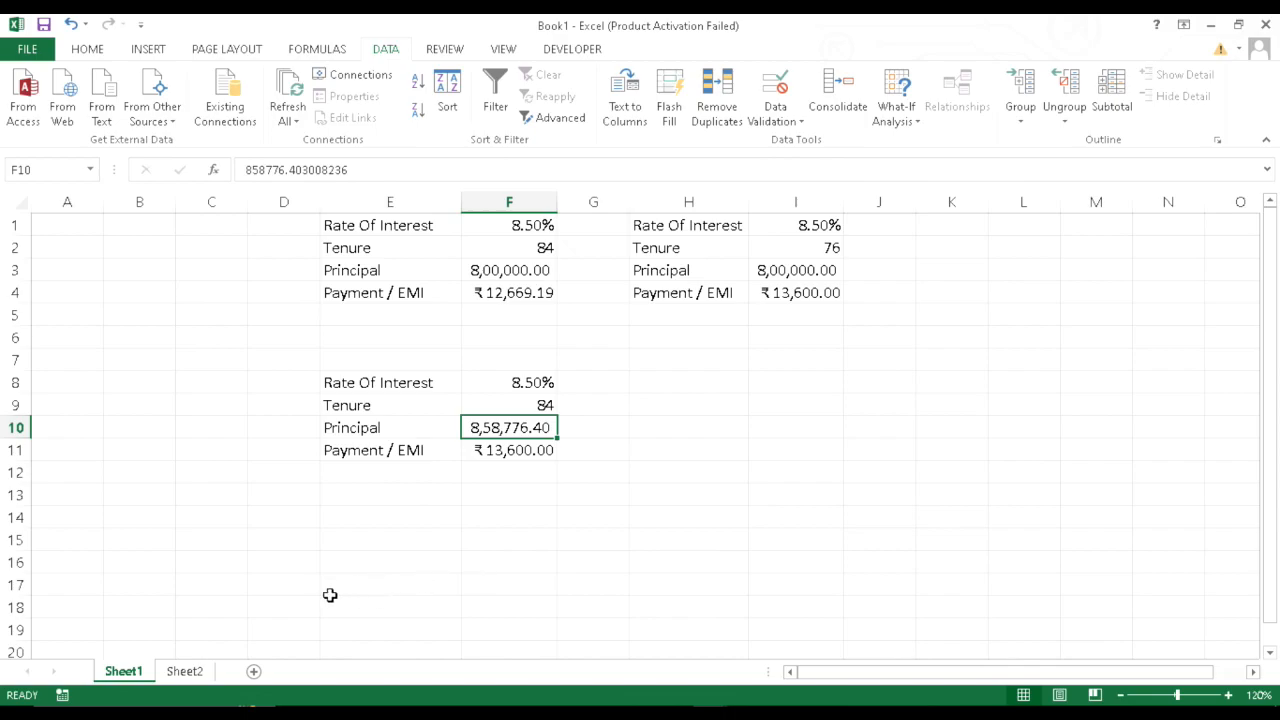
{"action": "left_click", "coordinate": [182, 680]}
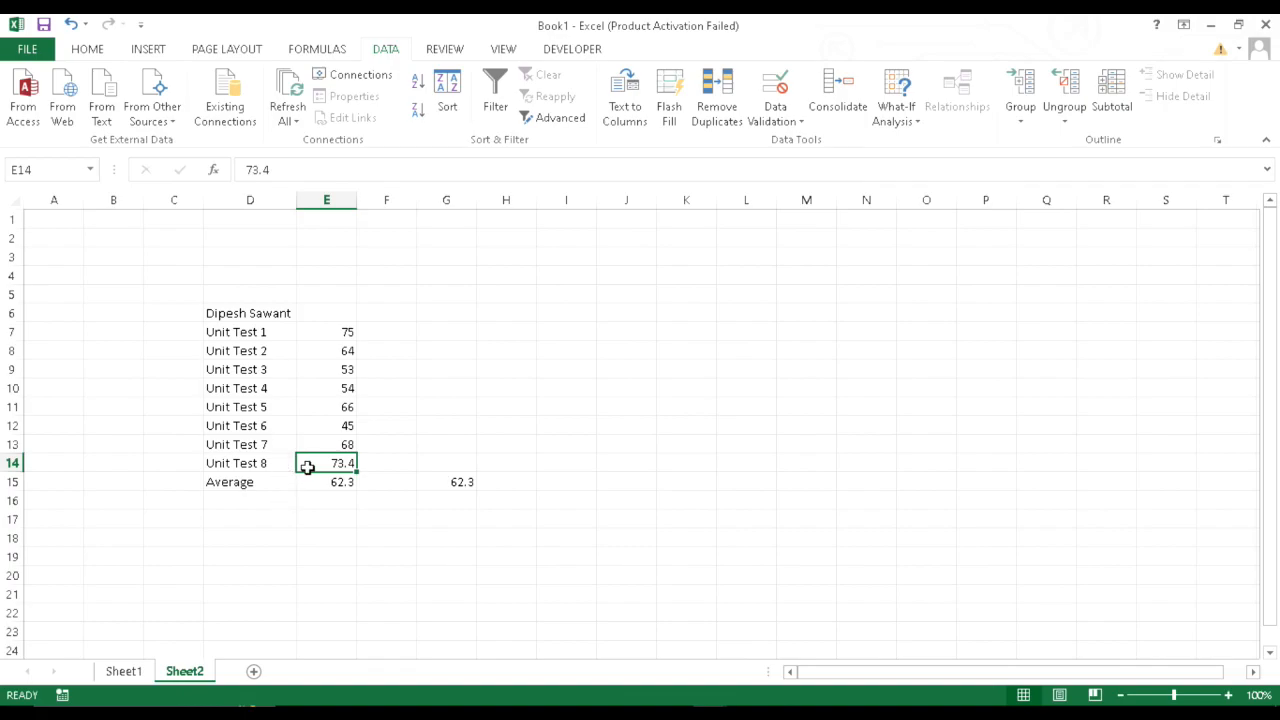
{"action": "left_click", "coordinate": [111, 673]}
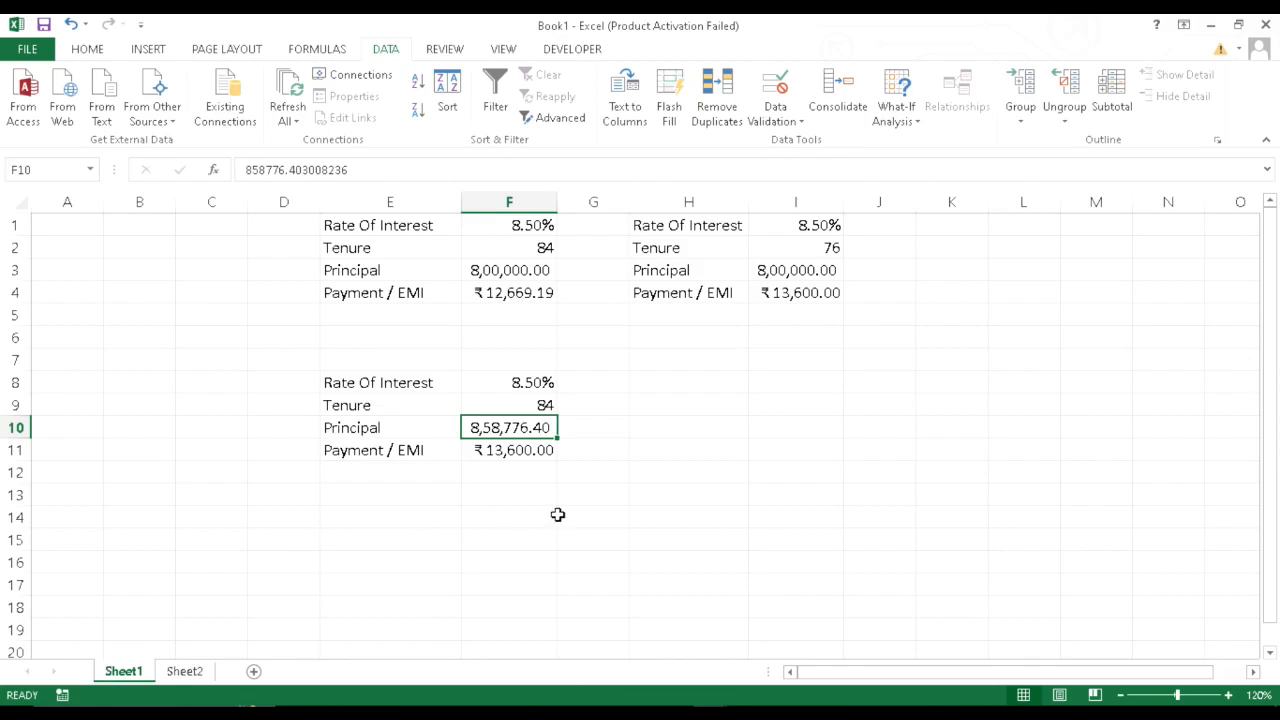
{"action": "left_click", "coordinate": [746, 494]}
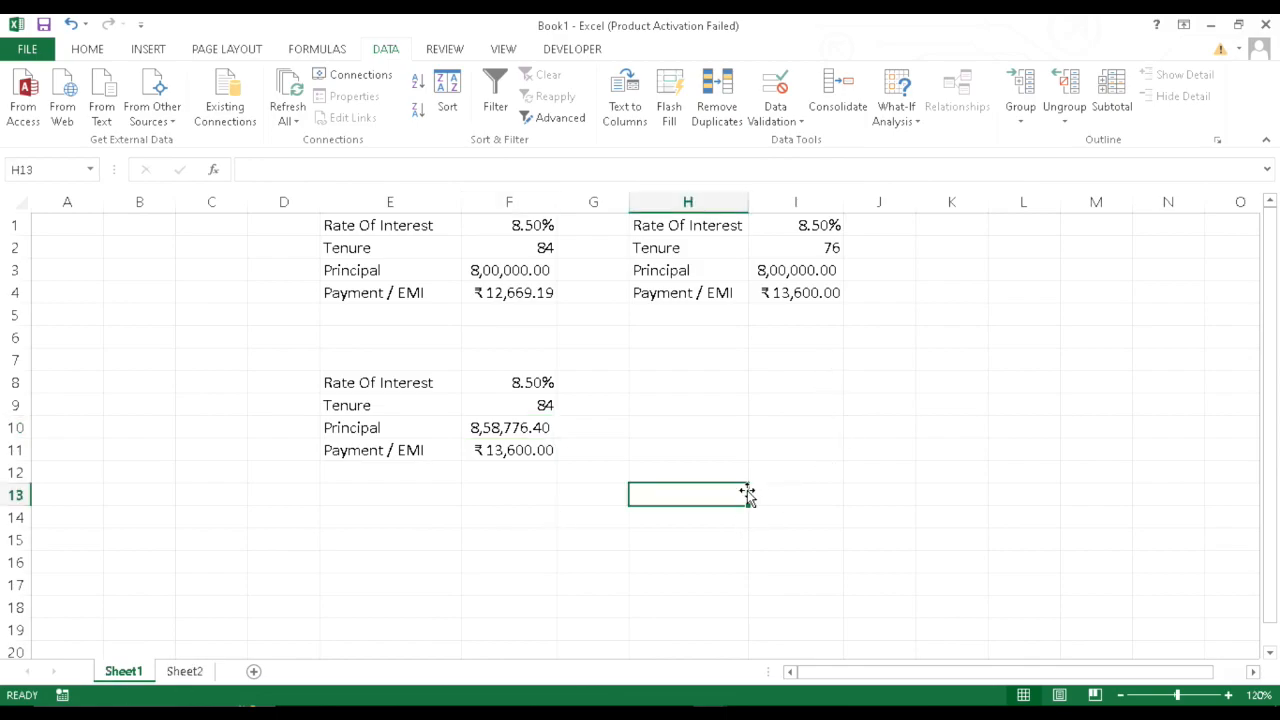